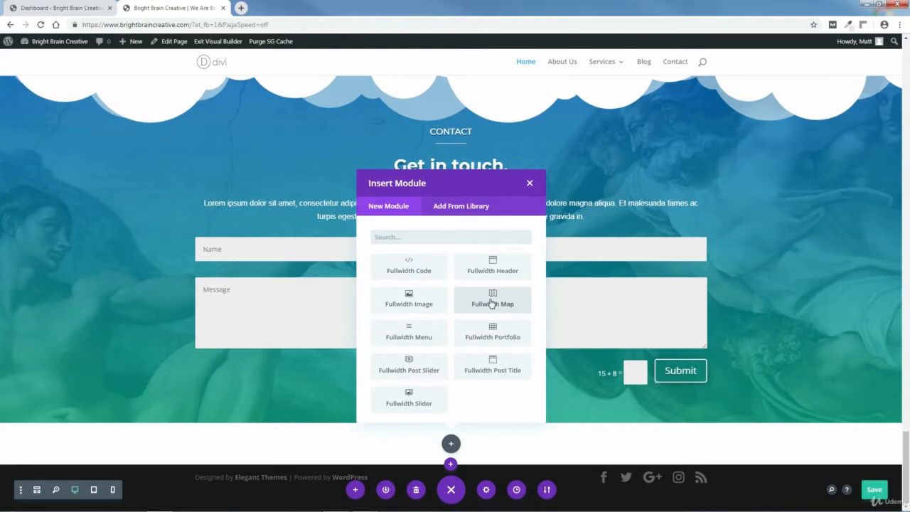
- Insert a Fullwidth Map module into the new section below the contact form and accept its default settings
click(492, 301)
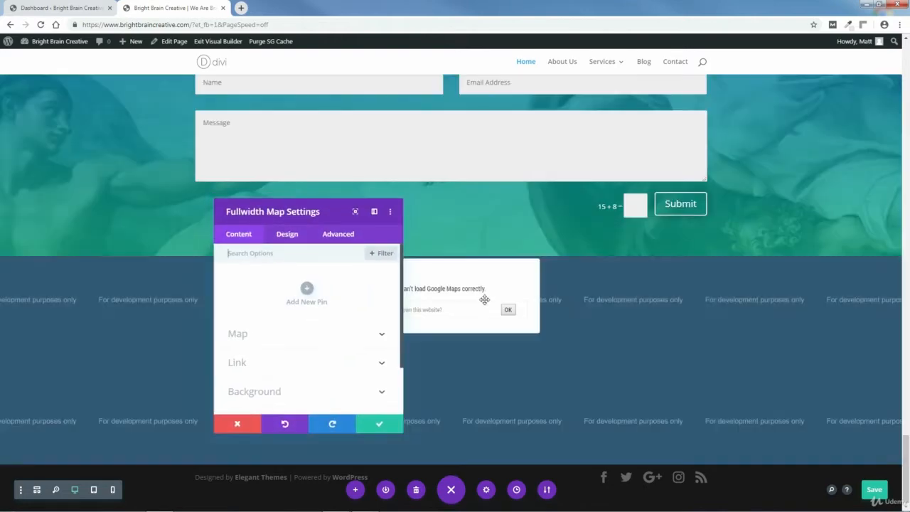
click(380, 426)
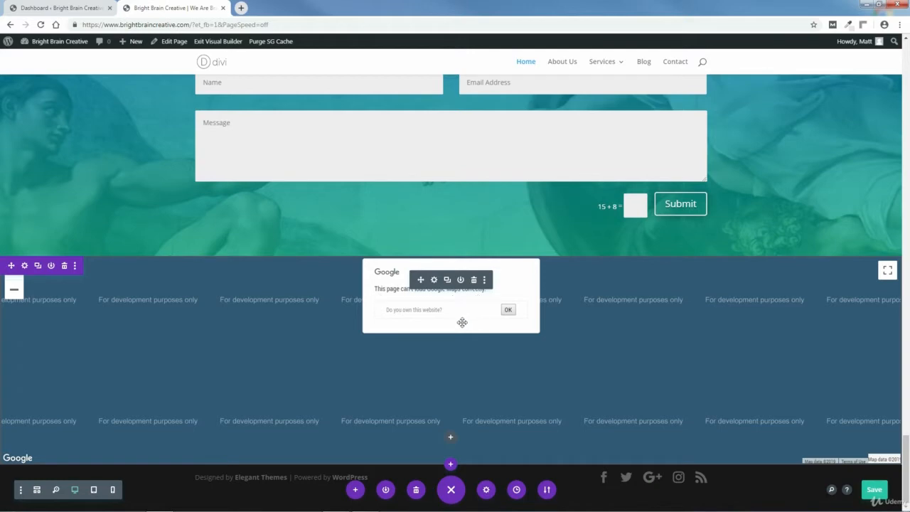
- Check the Google API Key option in the Fullwidth Map module's map settings, and save the page
click(435, 280)
click(380, 337)
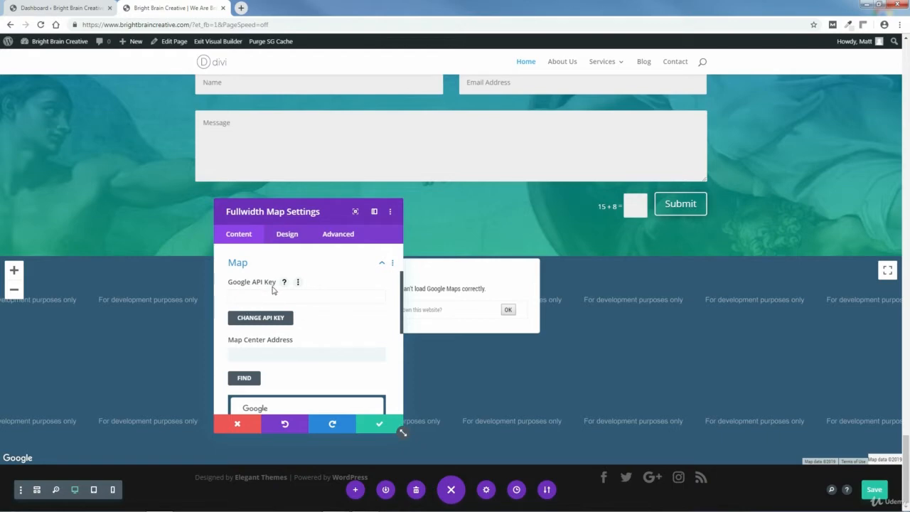
click(379, 424)
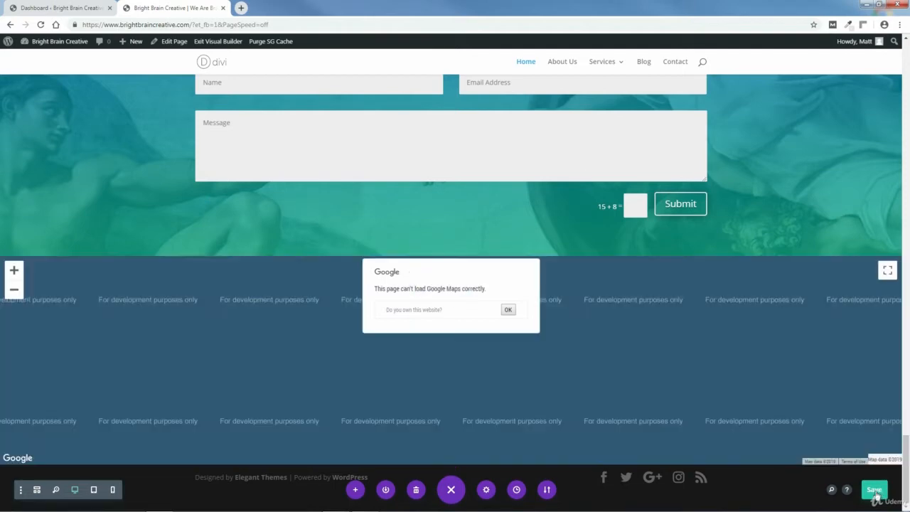
click(876, 493)
- Search Google for "how to get a google api key" and view the Places API guide Get an API Key
click(240, 8)
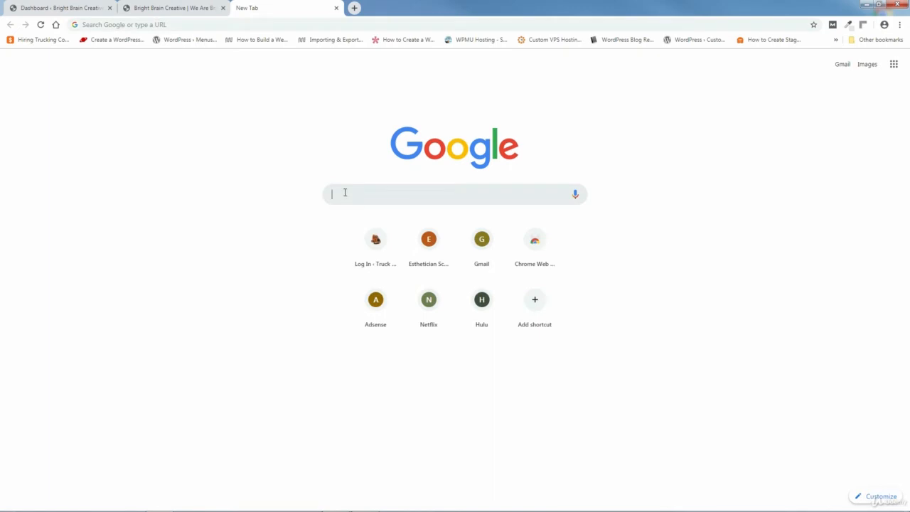
text(how to g)
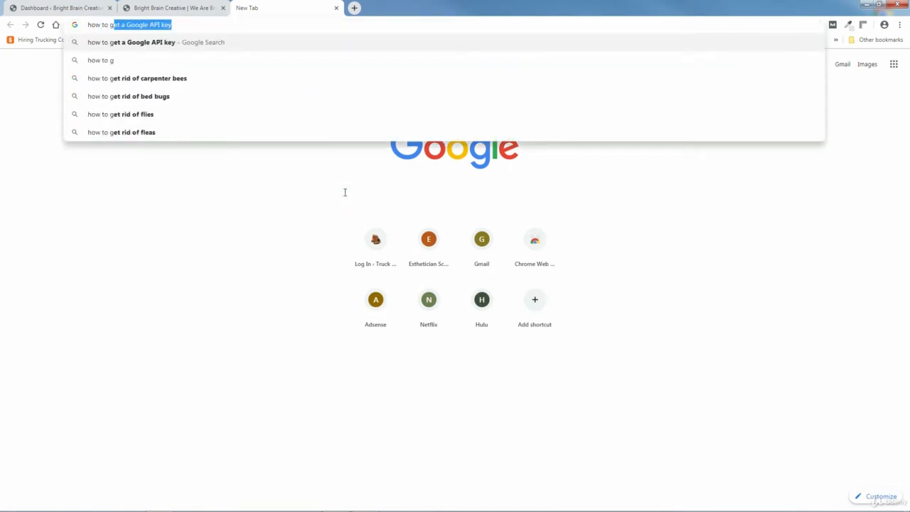
text(et a google)
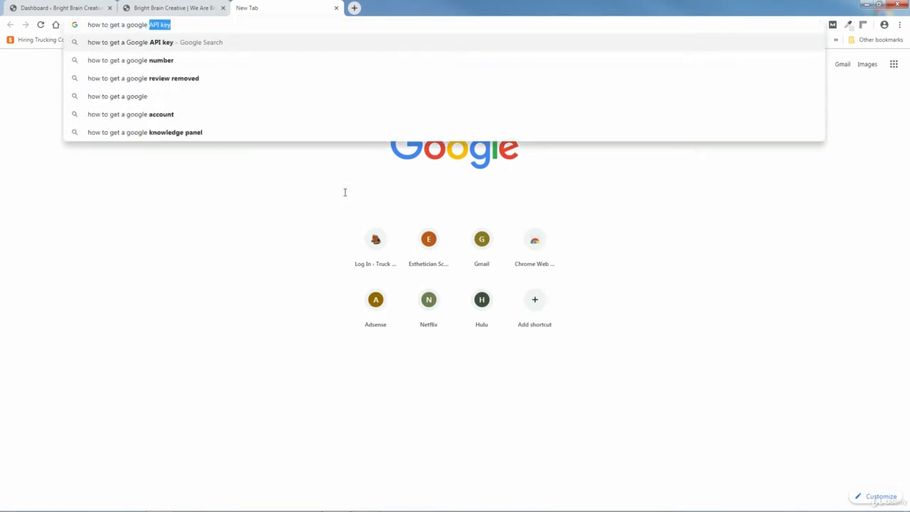
text( api key)
key(Return)
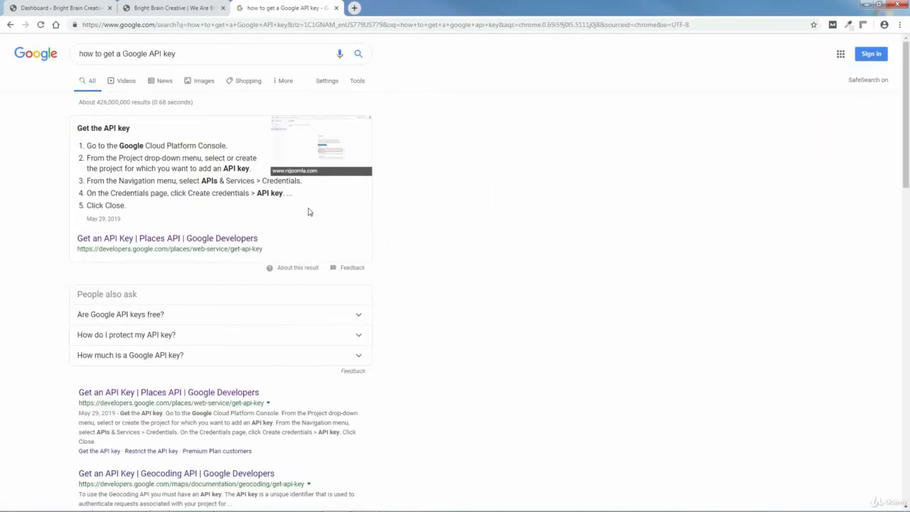
click(164, 239)
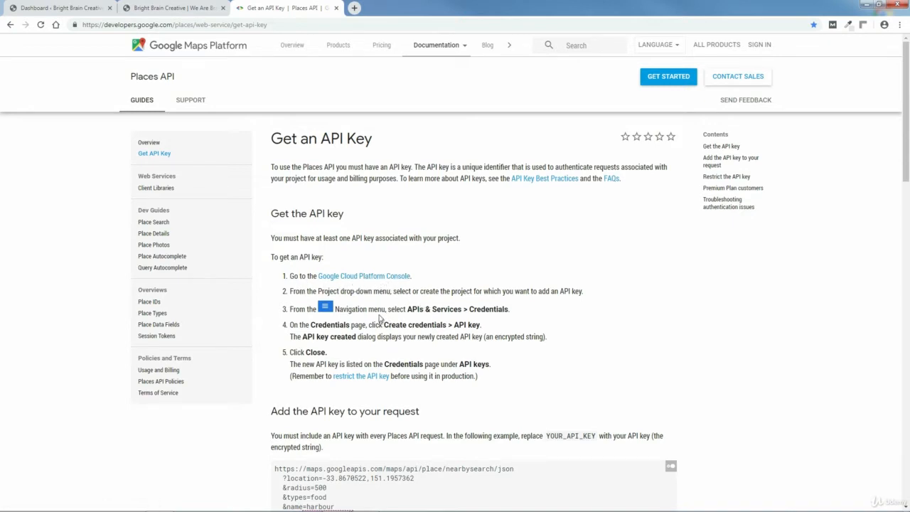
click(336, 8)
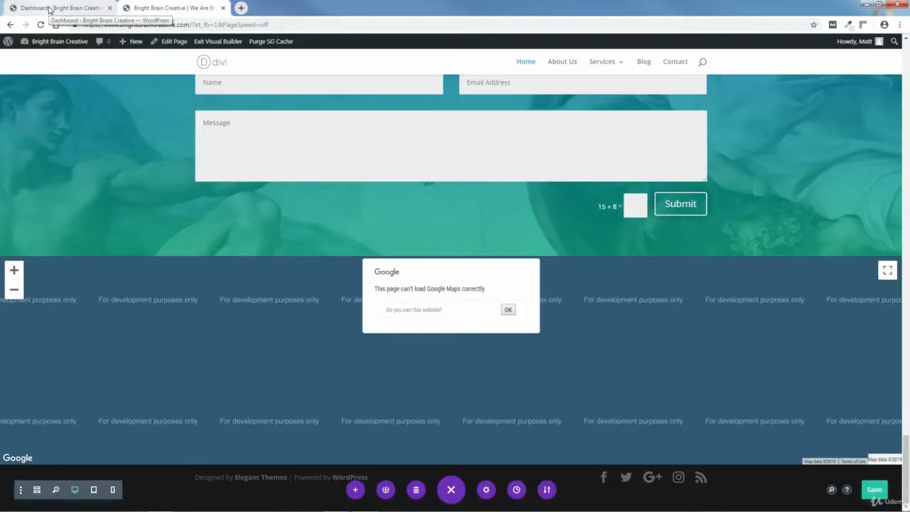
- Open the Divi Theme Options from the WordPress dashboard and locate the Google API Key field
click(49, 9)
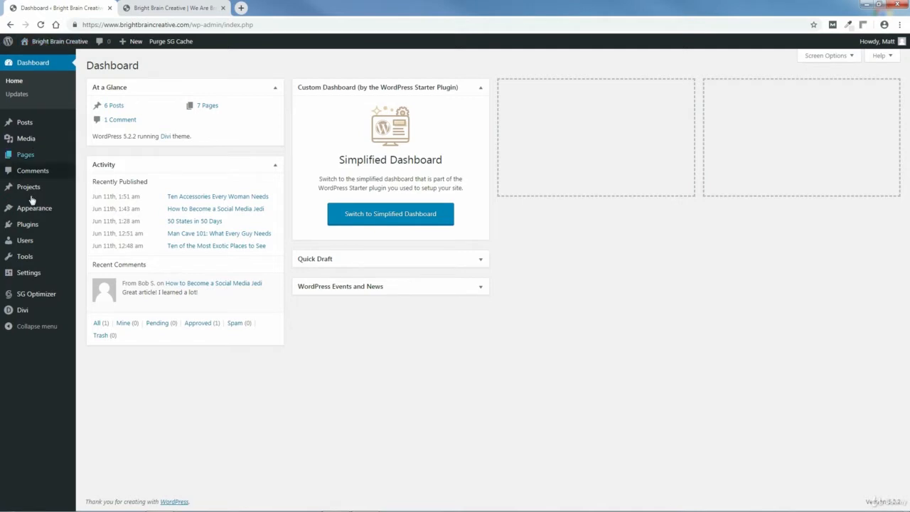
mouse_move(34, 312)
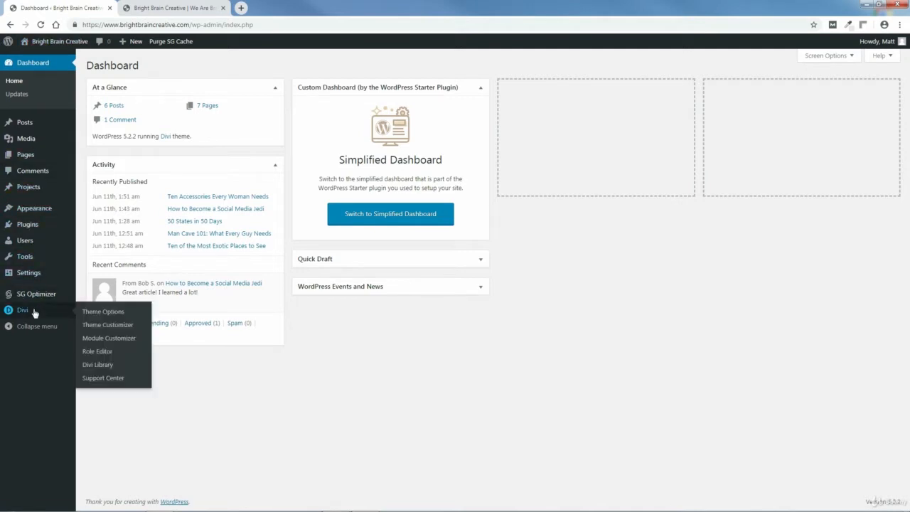
click(108, 313)
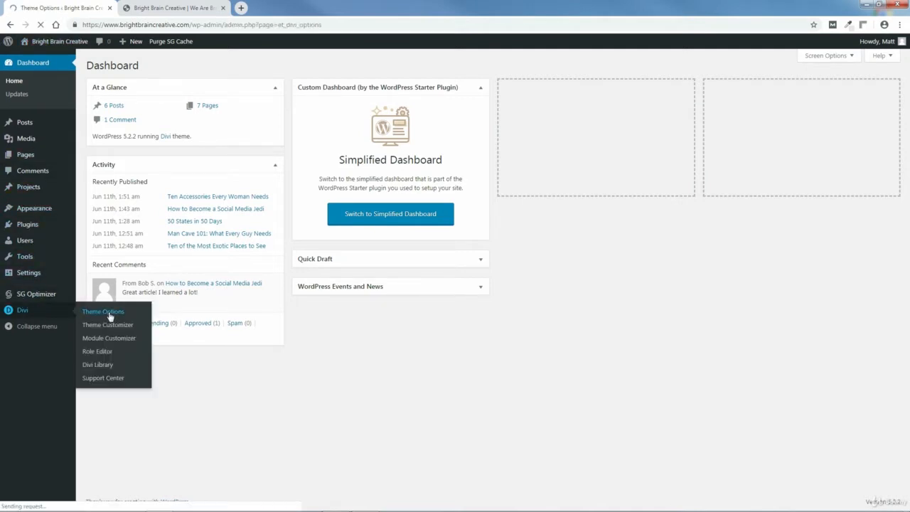
scroll(882, 223, down, 2)
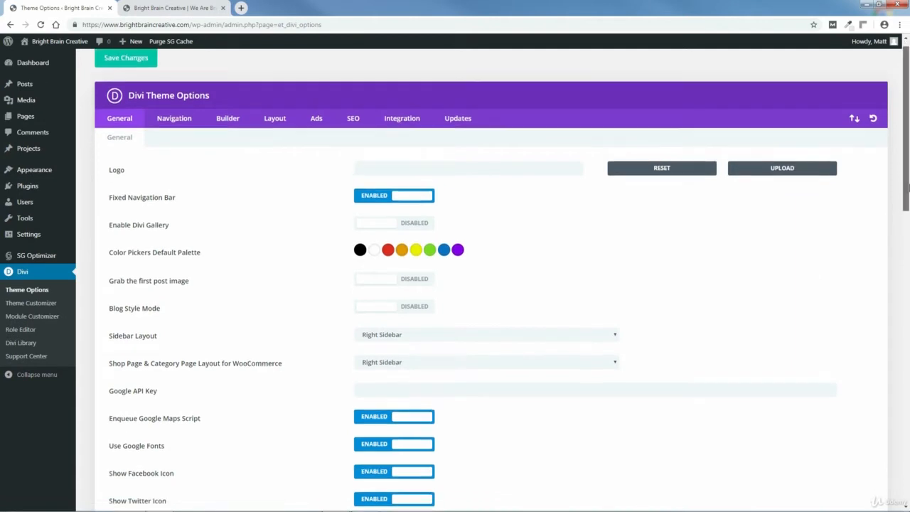
scroll(908, 226, down, 1)
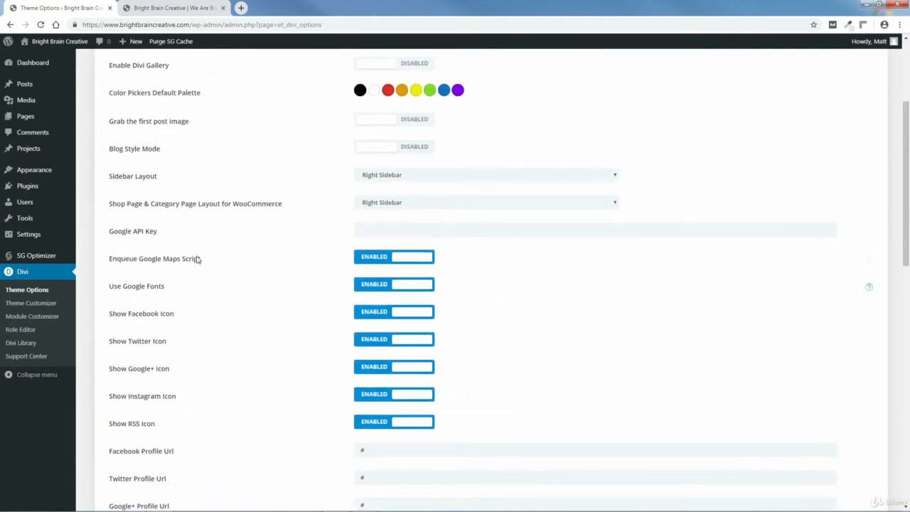
right_click(384, 232)
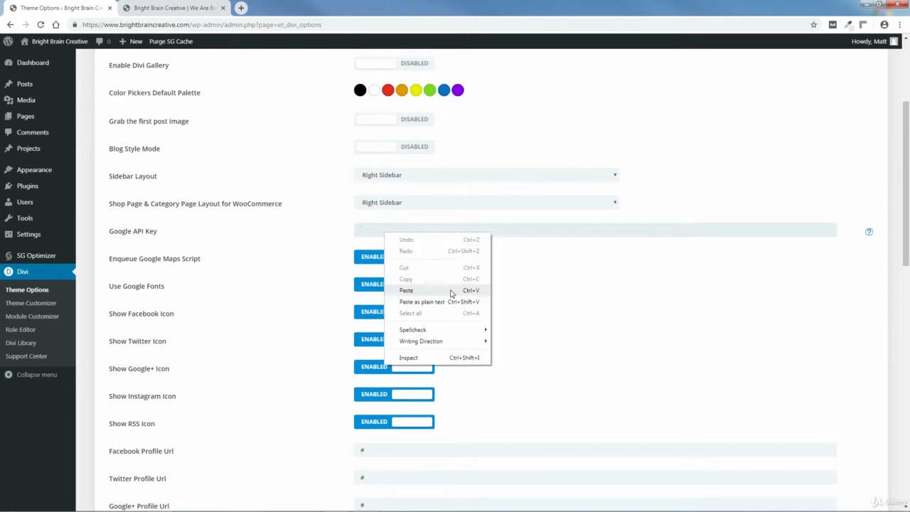
click(658, 213)
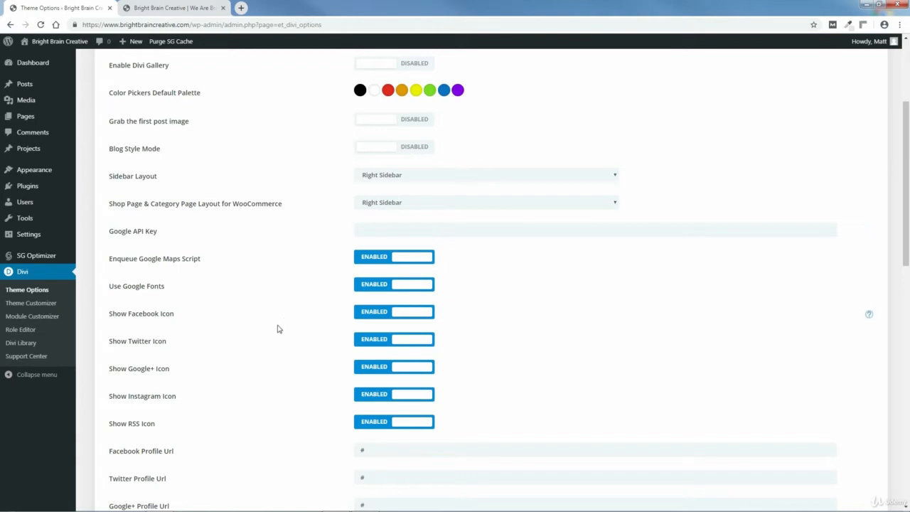
- In Windows Explorer, open Google Maps API Key.txt from the Bright Brain Creative Website folder under PAGES, HOME PAGE, 9-MAP SECTION, GOOGLE MAPS API KEY
mouse_move(165, 505)
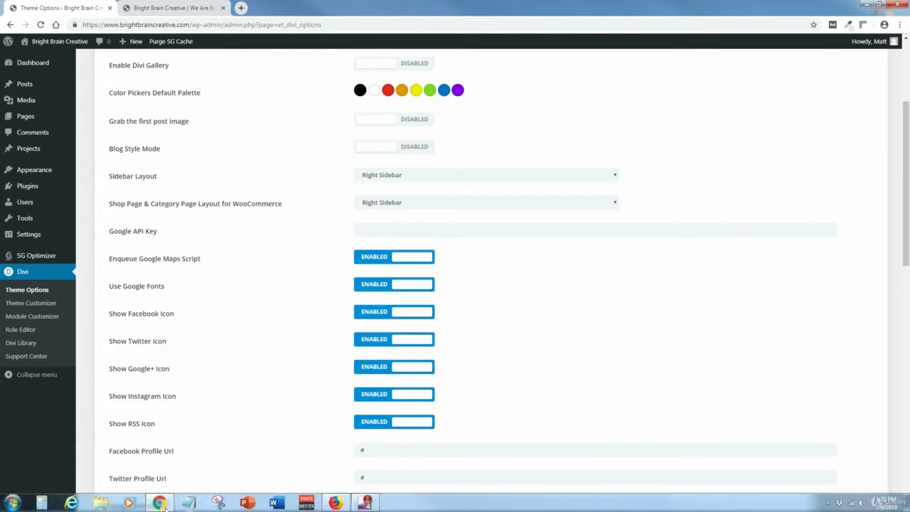
click(102, 503)
click(205, 299)
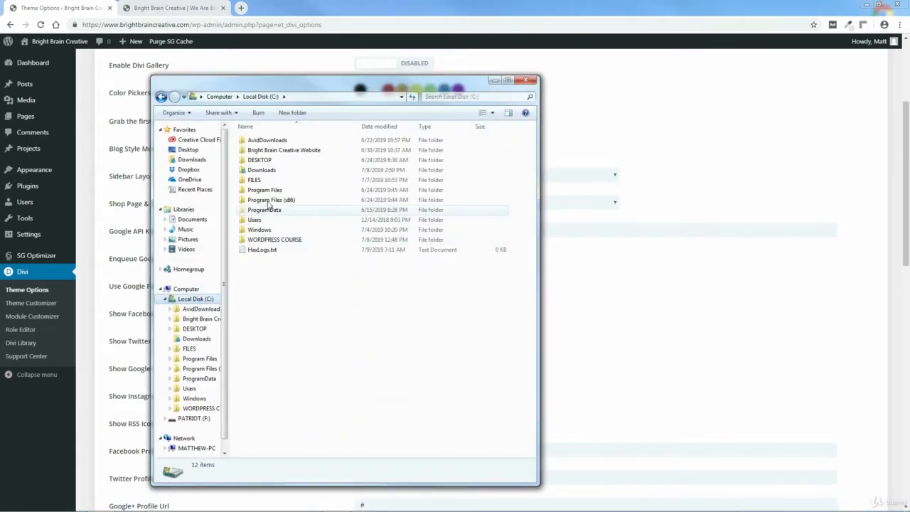
double_click(261, 150)
double_click(259, 153)
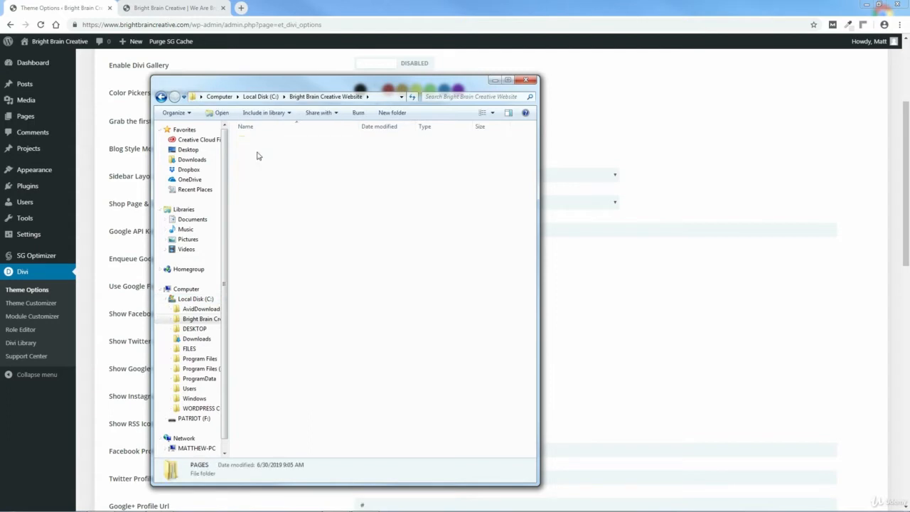
double_click(260, 171)
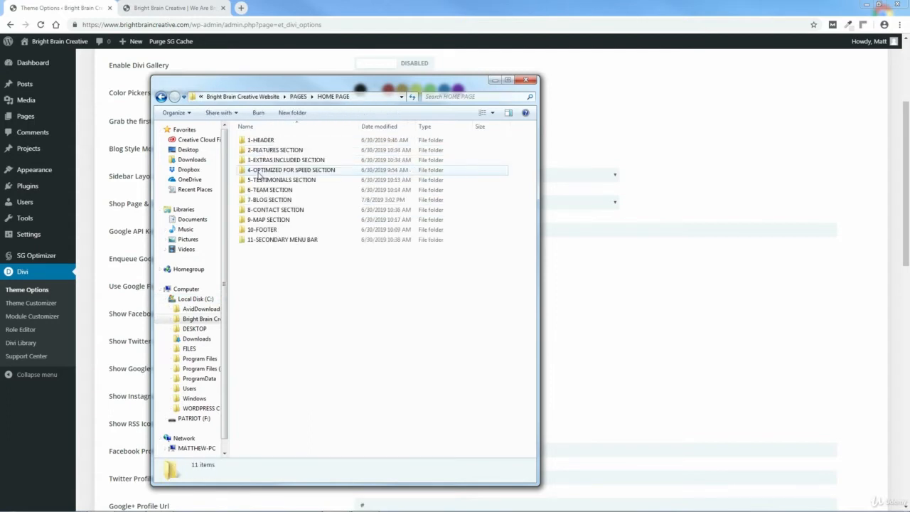
double_click(265, 220)
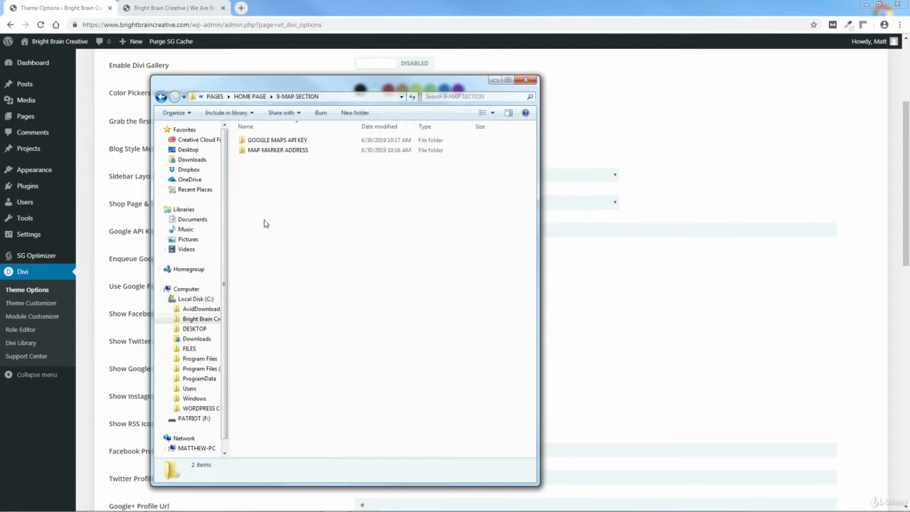
double_click(275, 141)
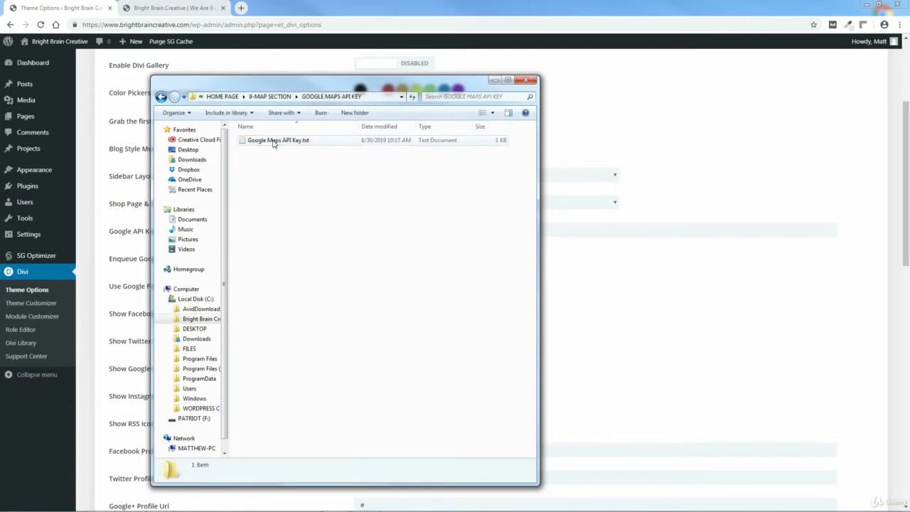
double_click(275, 141)
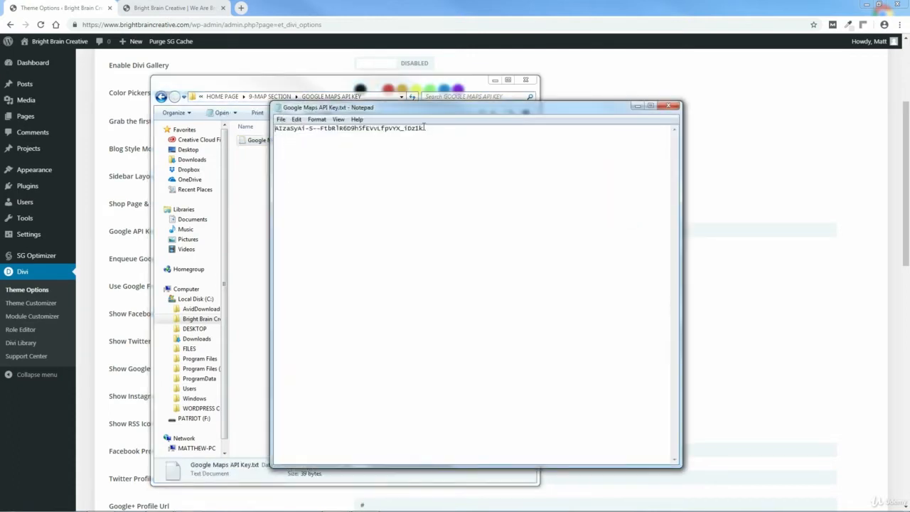
- Copy the API key from the text file, and close Notepad and the Explorer window
drag(425, 128, 282, 130)
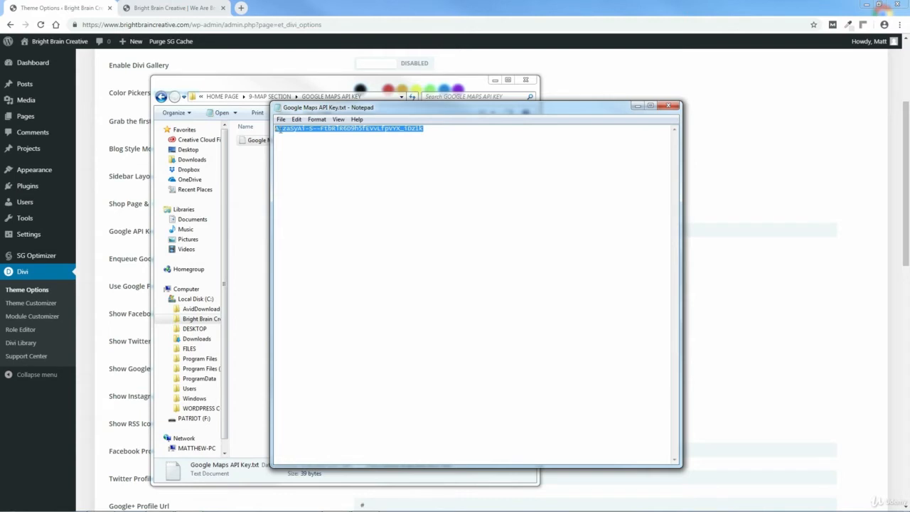
right_click(279, 131)
click(303, 161)
click(666, 108)
click(526, 79)
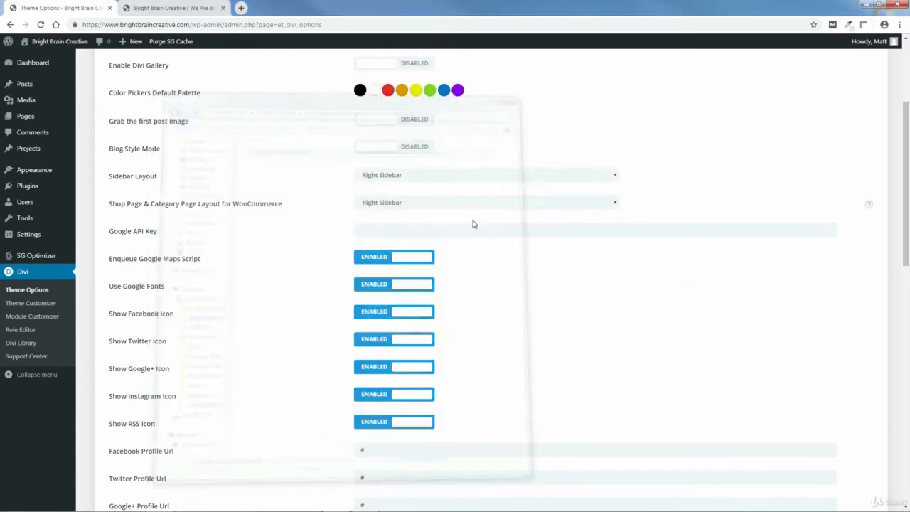
- Paste the API key into the Google API Key field of the Divi Theme Options and save the changes
right_click(406, 230)
click(427, 290)
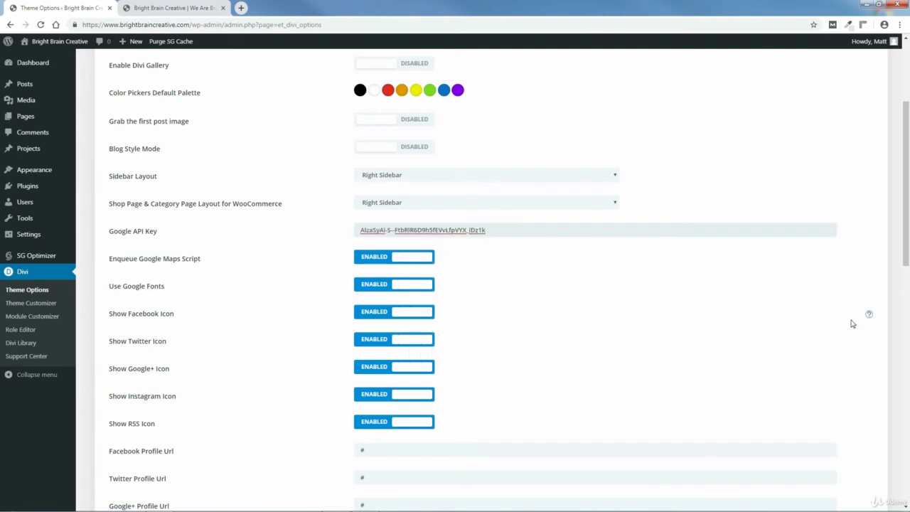
drag(907, 246, 899, 166)
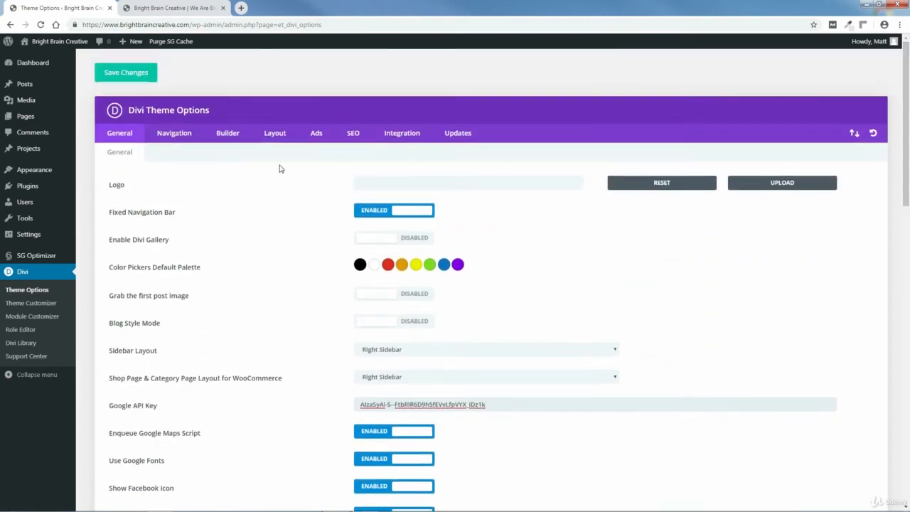
click(125, 73)
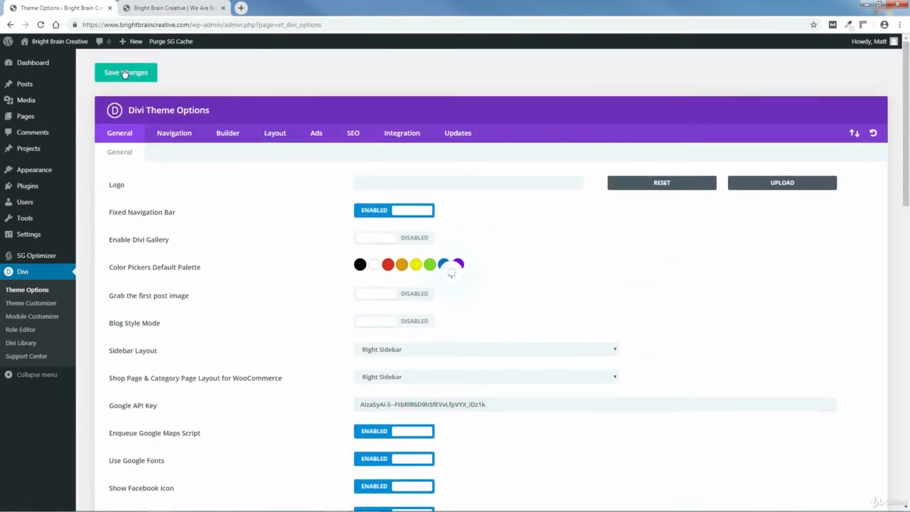
- Exit the Visual Builder, refresh the home page, and reopen the Fullwidth Map module's settings in the Visual Builder
click(165, 7)
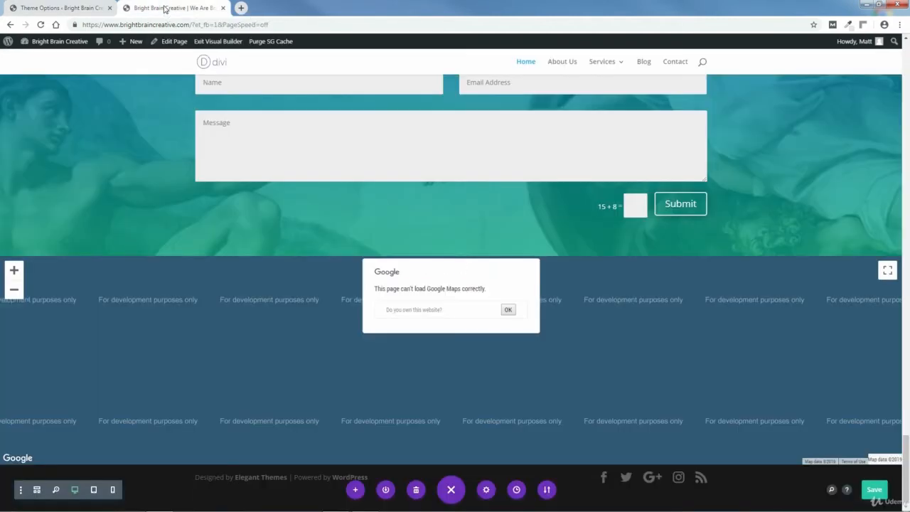
click(214, 44)
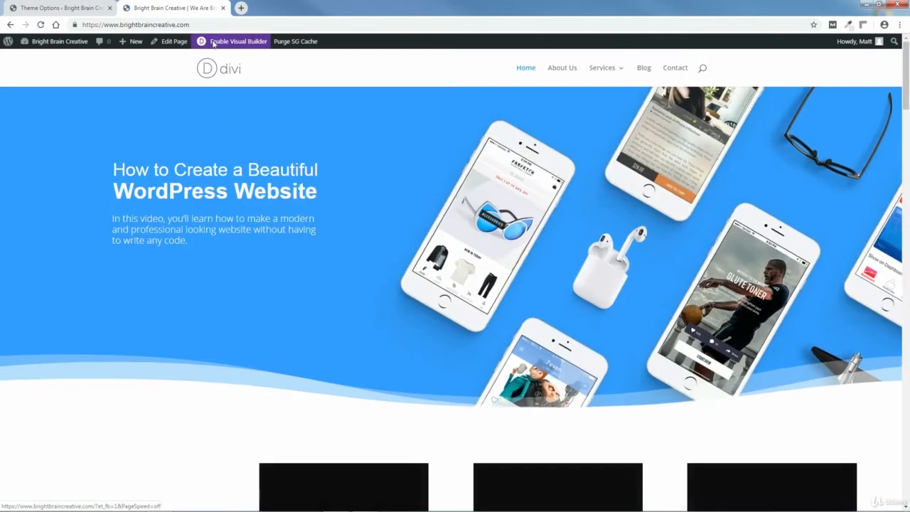
click(41, 25)
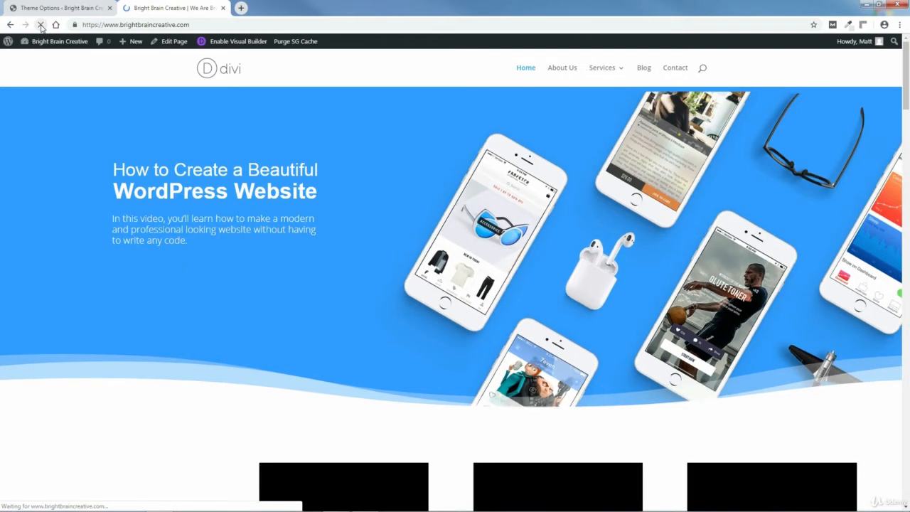
click(233, 44)
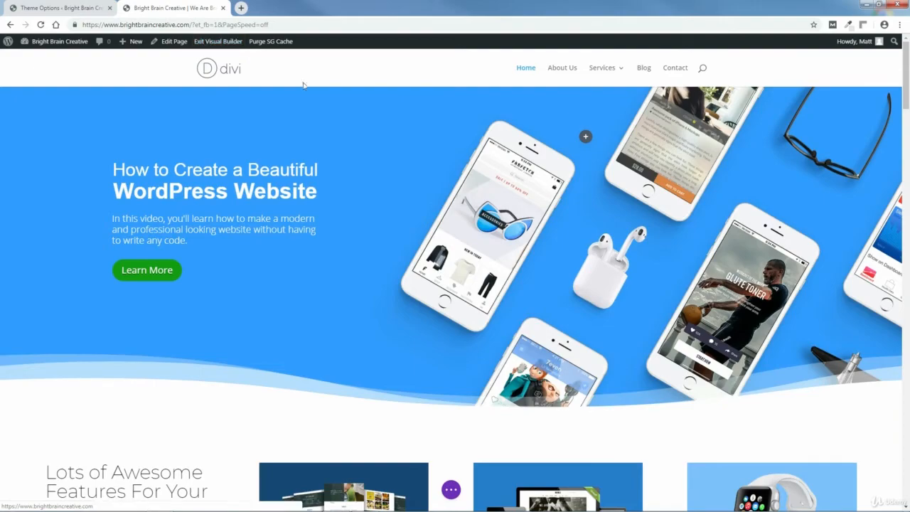
drag(906, 75, 905, 480)
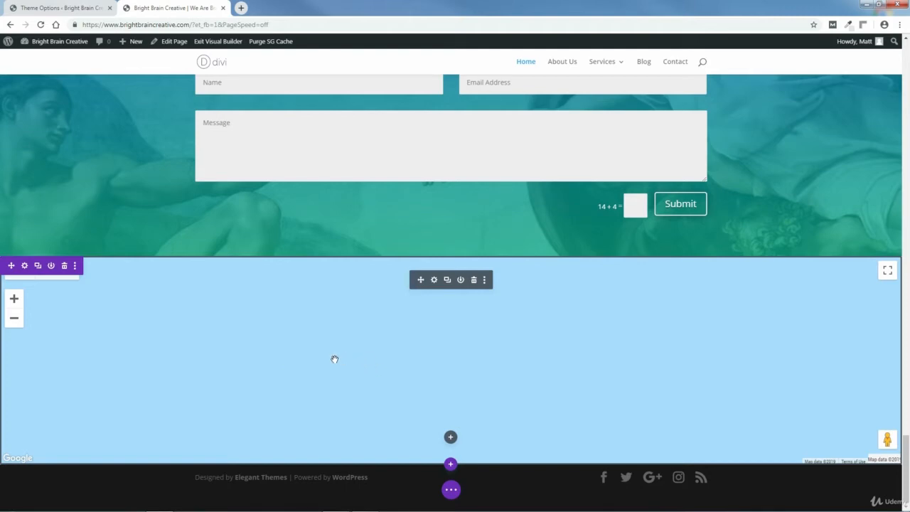
click(434, 282)
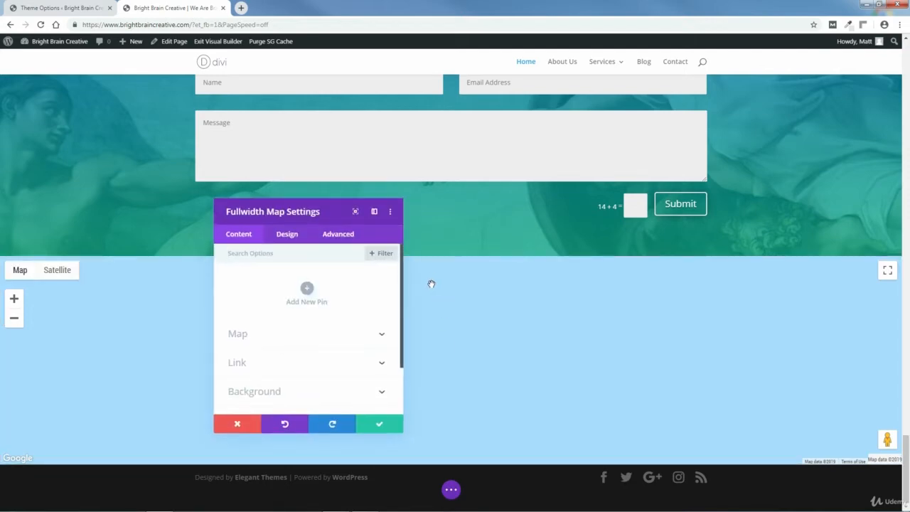
- Set the map center address to Los Angeles, CA 90012, USA and find it on the map
click(384, 337)
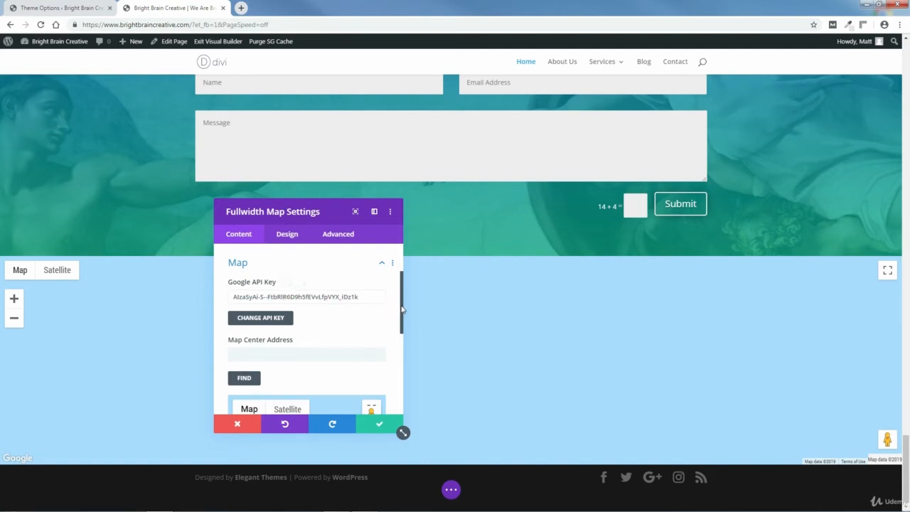
scroll(401, 316, down, 1)
scroll(401, 325, down, 2)
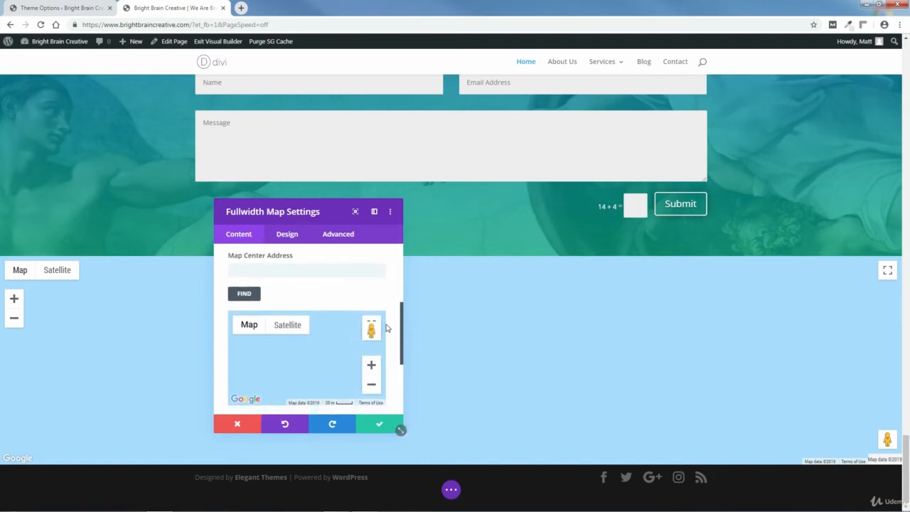
click(287, 274)
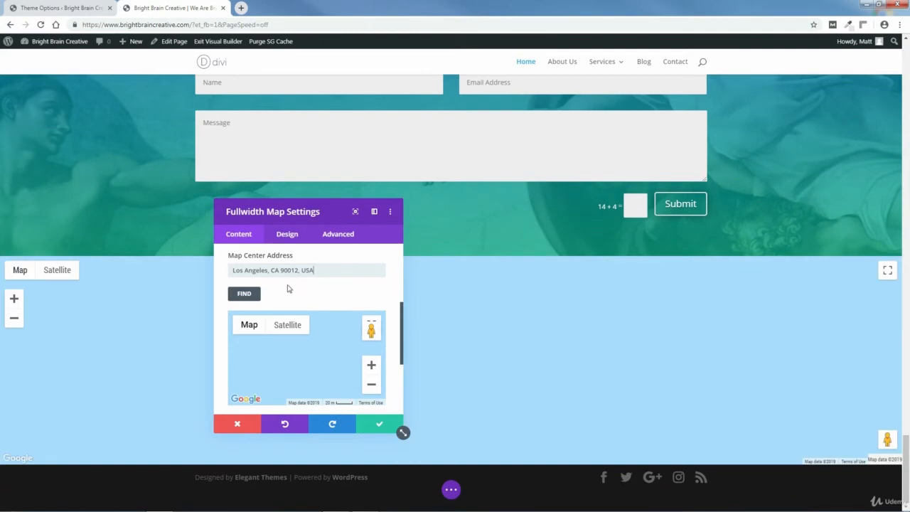
click(245, 294)
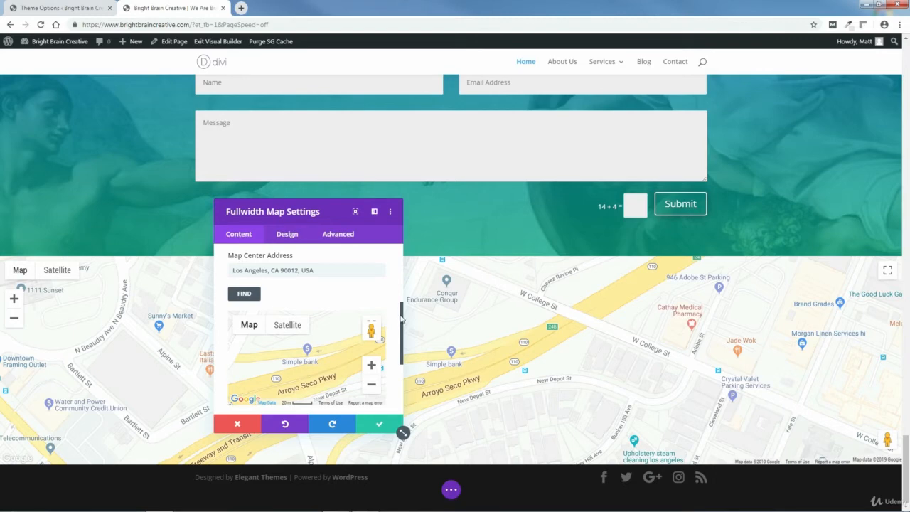
- Zoom the preview map in the Fullwidth Map settings out one level and pan it eastward
drag(402, 320, 401, 334)
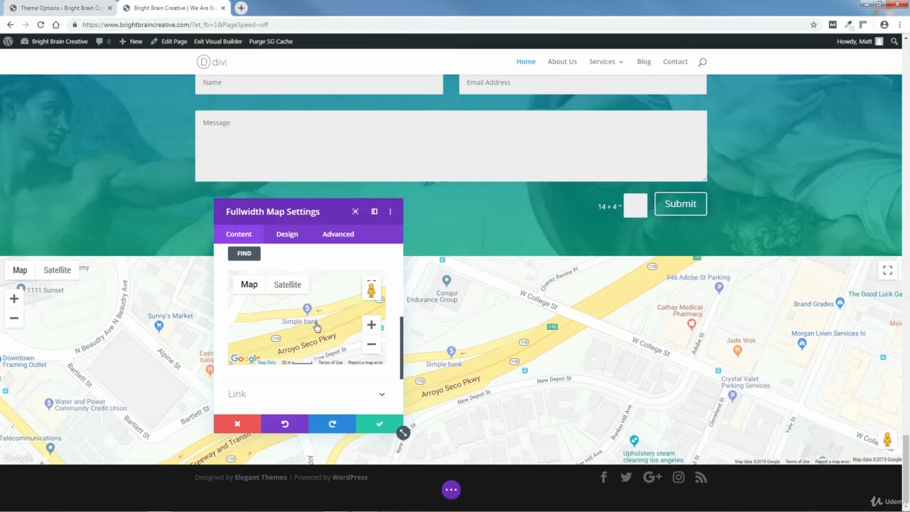
click(371, 346)
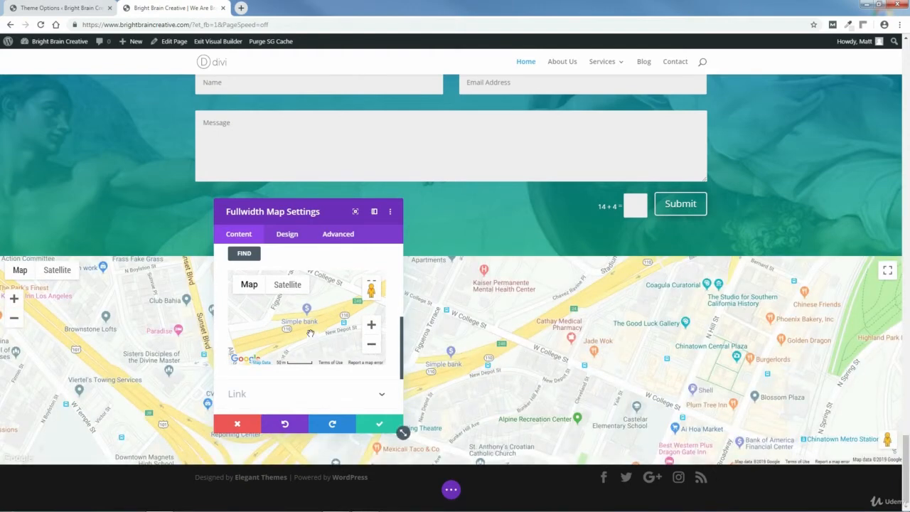
scroll(329, 325, down, 2)
scroll(331, 325, up, 2)
drag(334, 326, 246, 321)
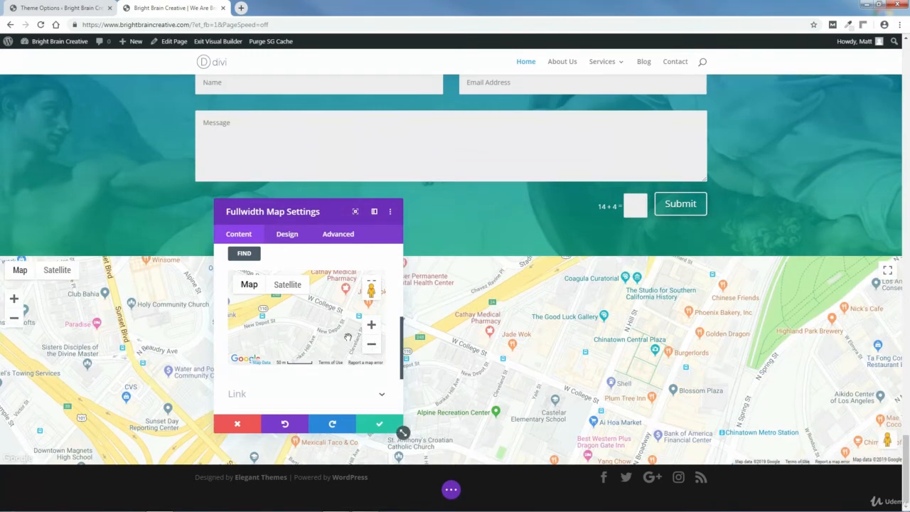
- Zoom the preview map out to the 2 km scale, center it just south of the Los Angeles label, and move the settings window aside
click(371, 345)
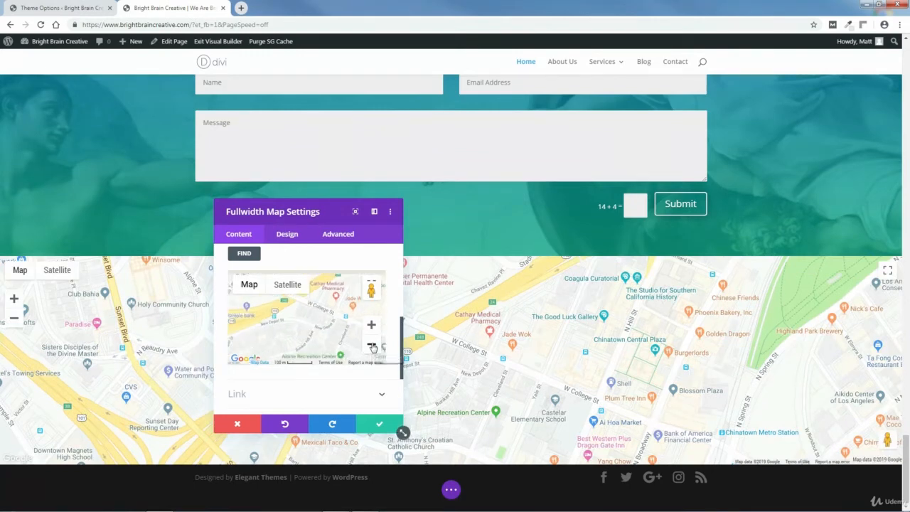
click(371, 346)
click(371, 346)
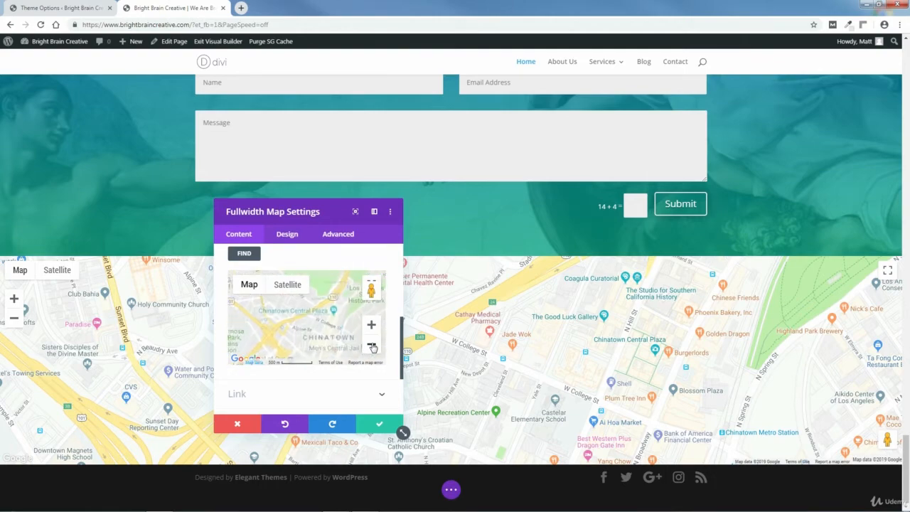
click(371, 346)
click(372, 346)
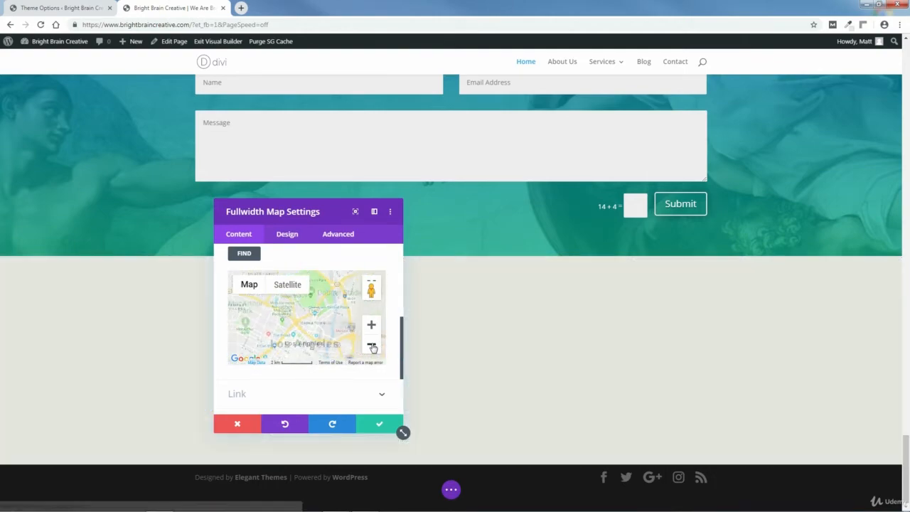
click(372, 347)
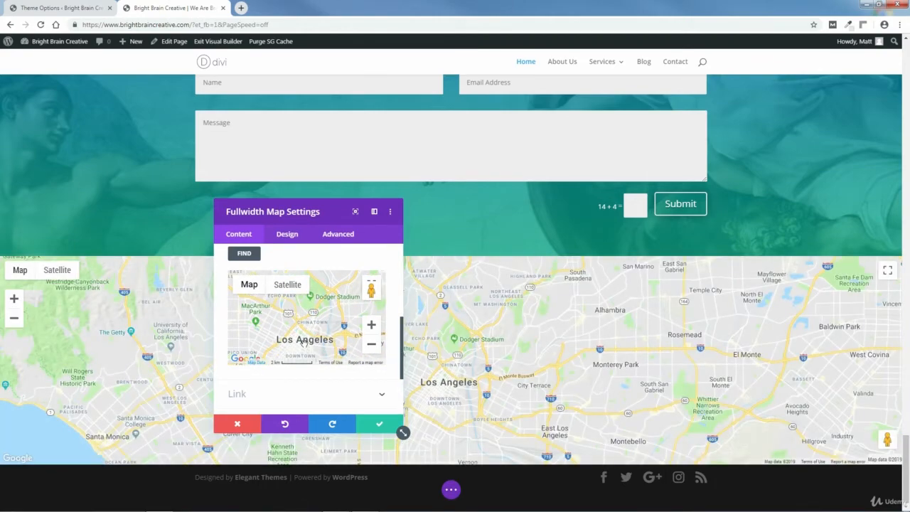
drag(305, 342, 313, 302)
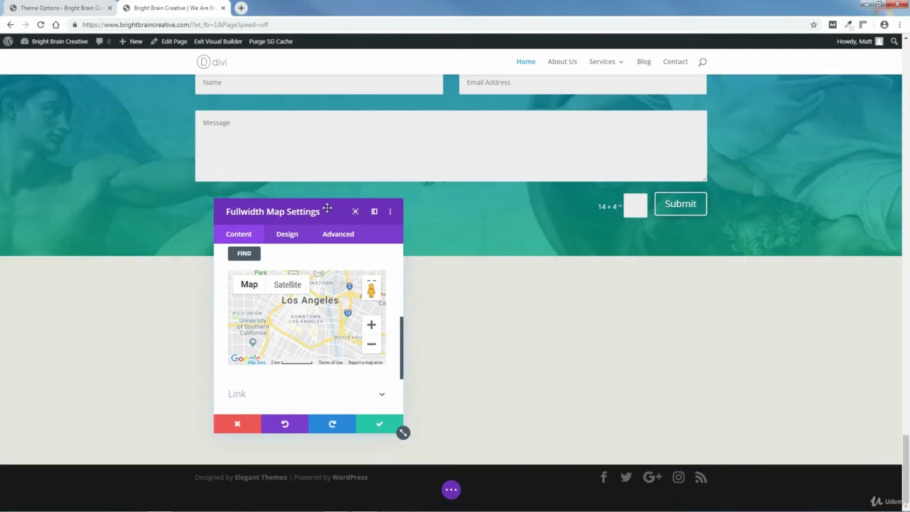
drag(338, 212, 160, 215)
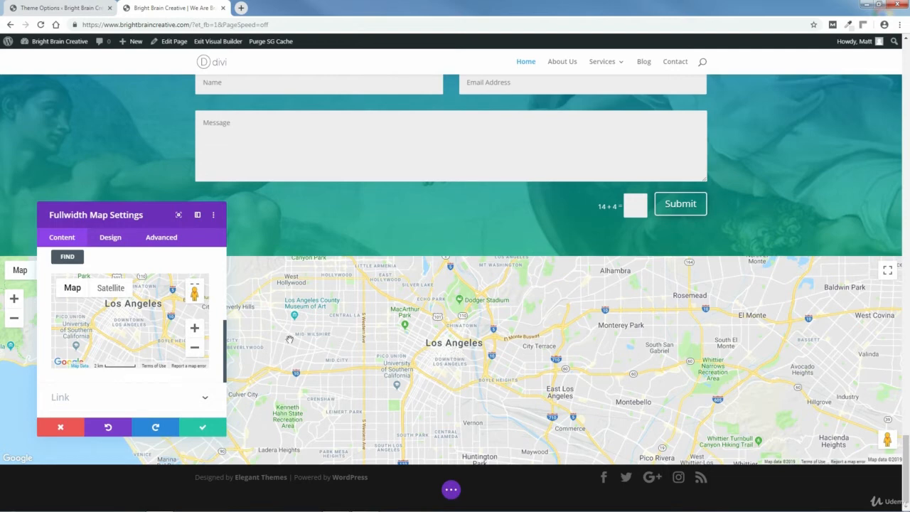
- Add a new pin to the map and title it Bright Brain Creative
scroll(226, 346, up, 5)
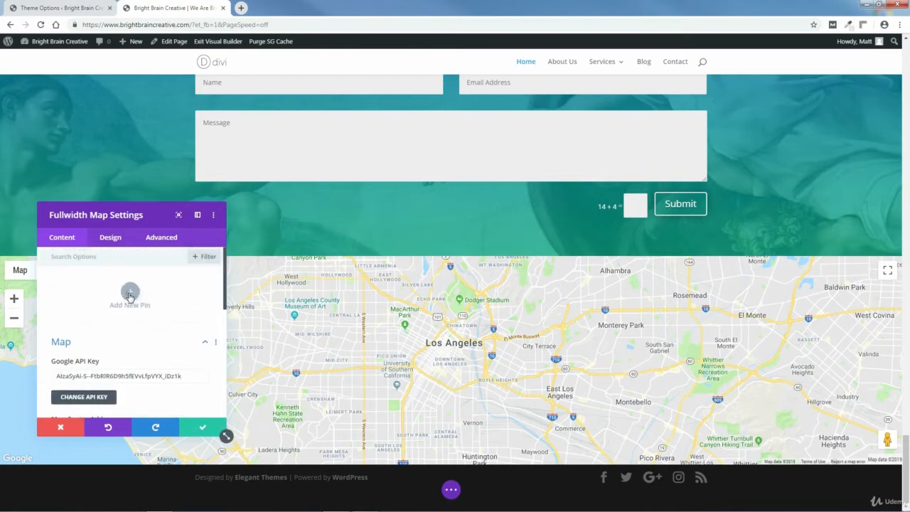
click(129, 294)
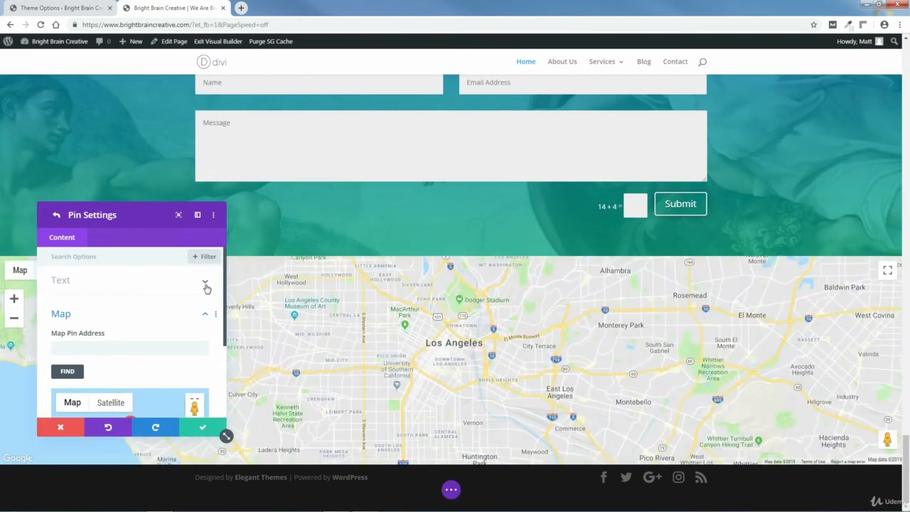
click(205, 284)
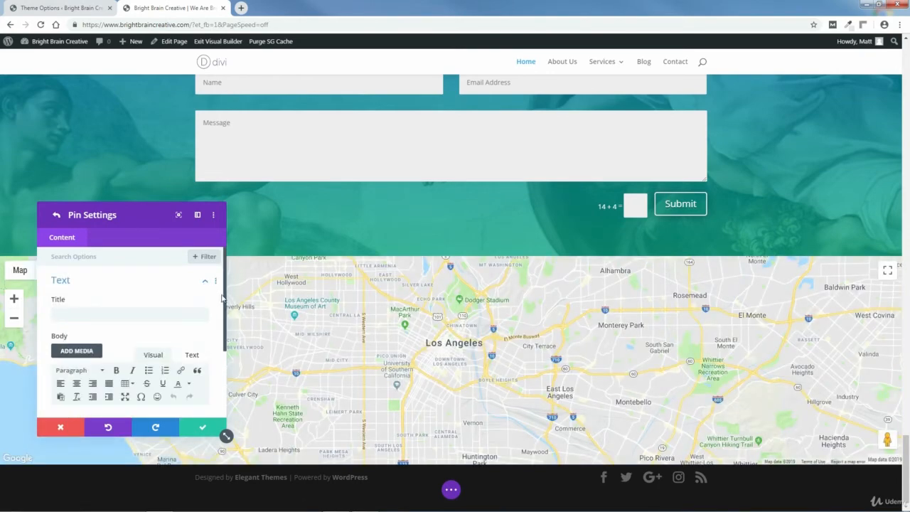
scroll(225, 301, down, 1)
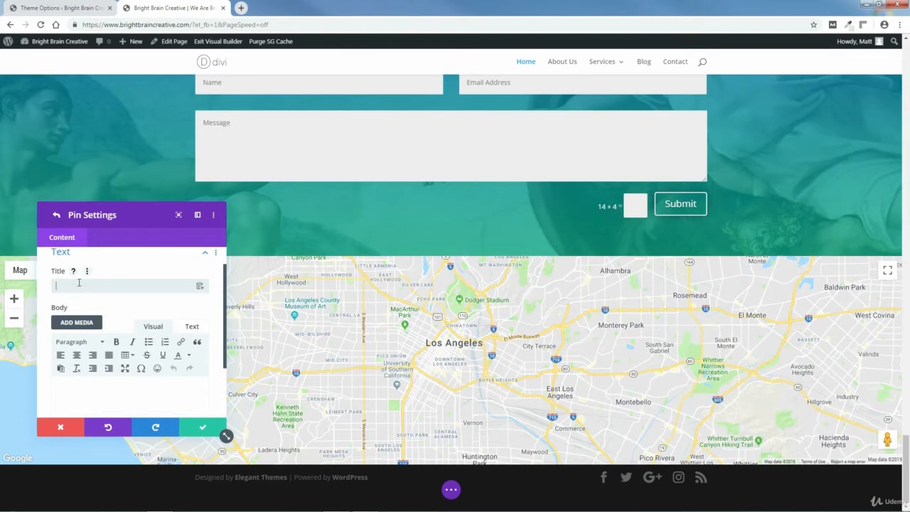
click(79, 284)
text(Bright Brain Creative)
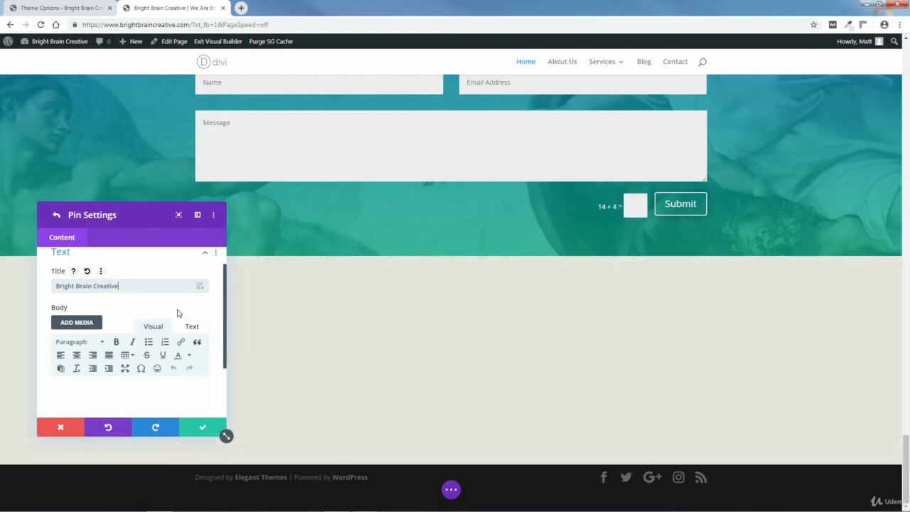
- In Windows Explorer, open Address for Map Marker.txt from Bright Brain Creative Website under PAGES, HOME PAGE, 9-MAP SECTION, MAP MARKER ADDRESS
scroll(100, 341, down, 2)
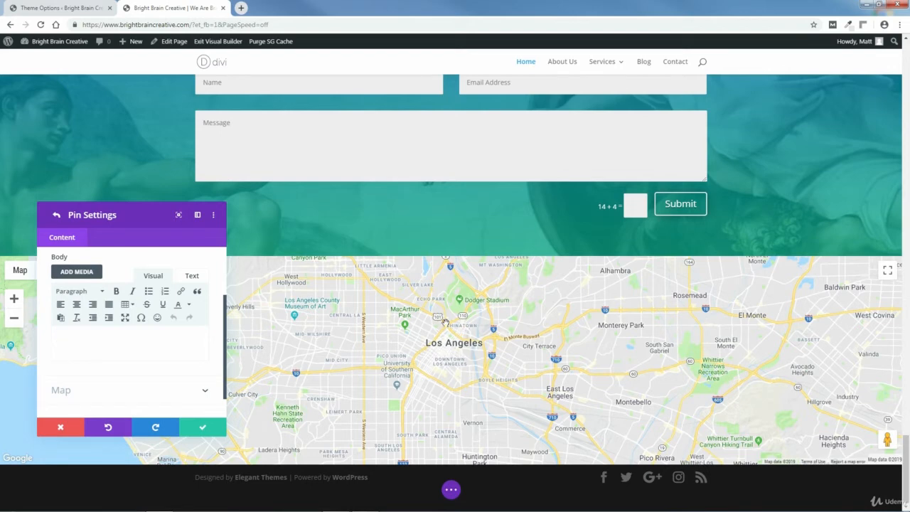
mouse_move(226, 324)
mouse_down()
mouse_move(225, 301)
mouse_move(228, 325)
mouse_up()
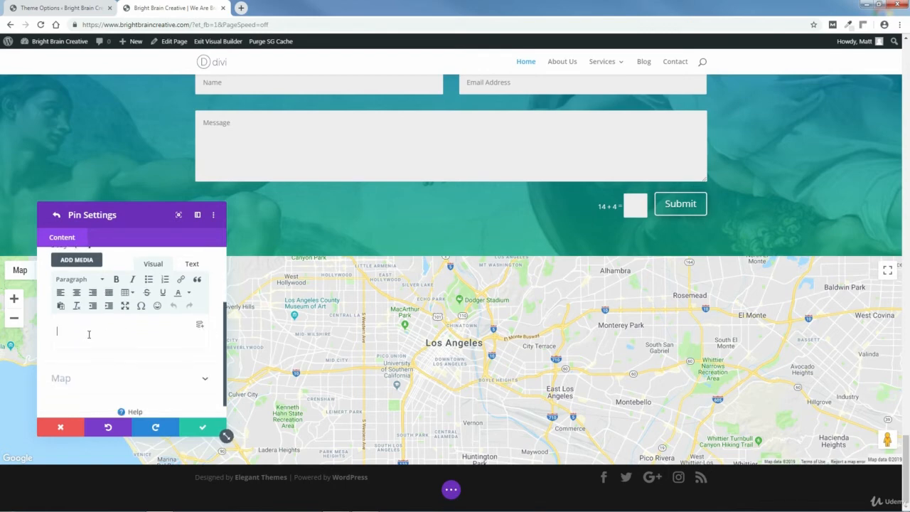
mouse_move(190, 510)
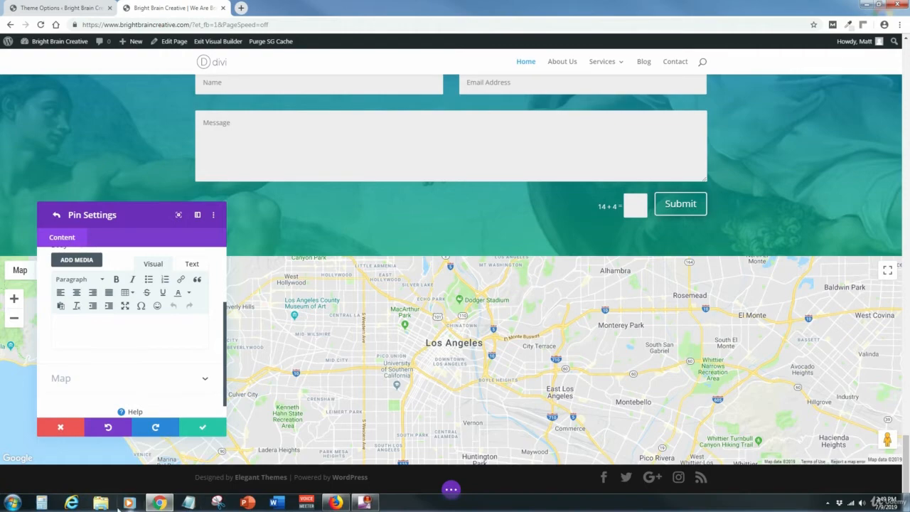
click(101, 506)
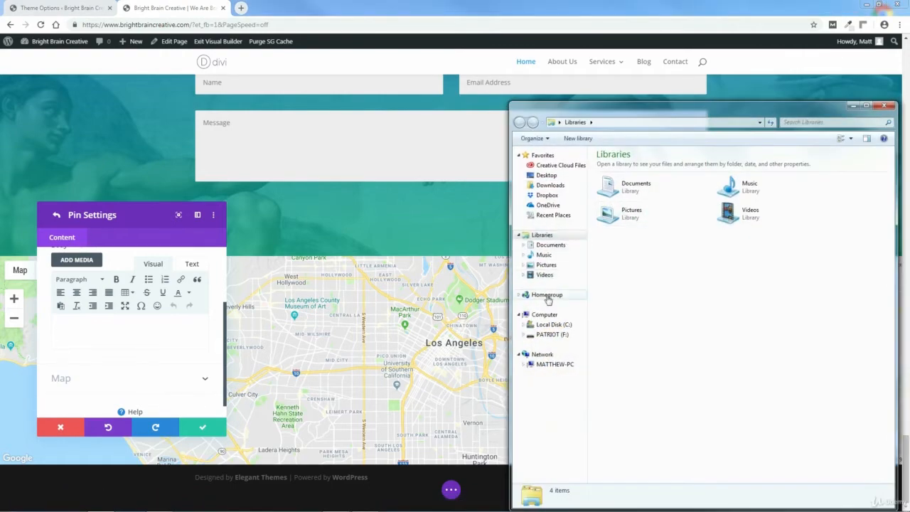
click(550, 325)
double_click(619, 177)
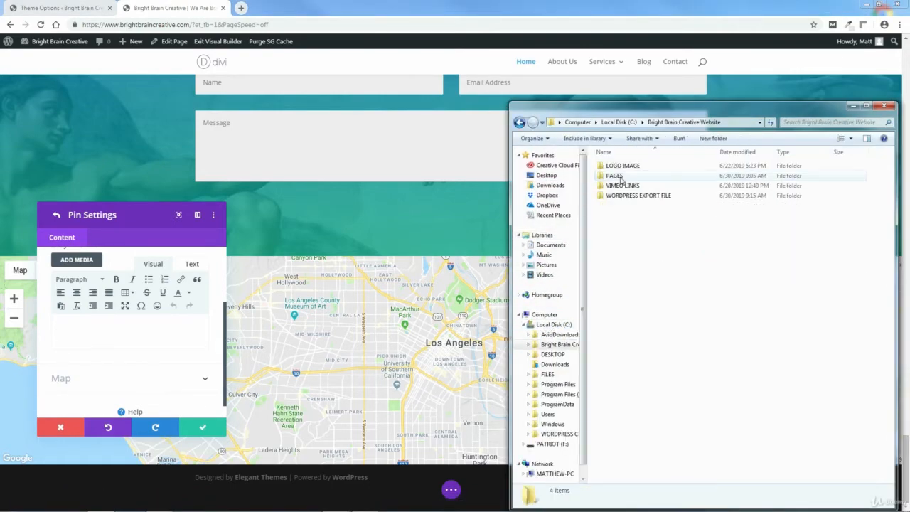
double_click(615, 176)
double_click(619, 196)
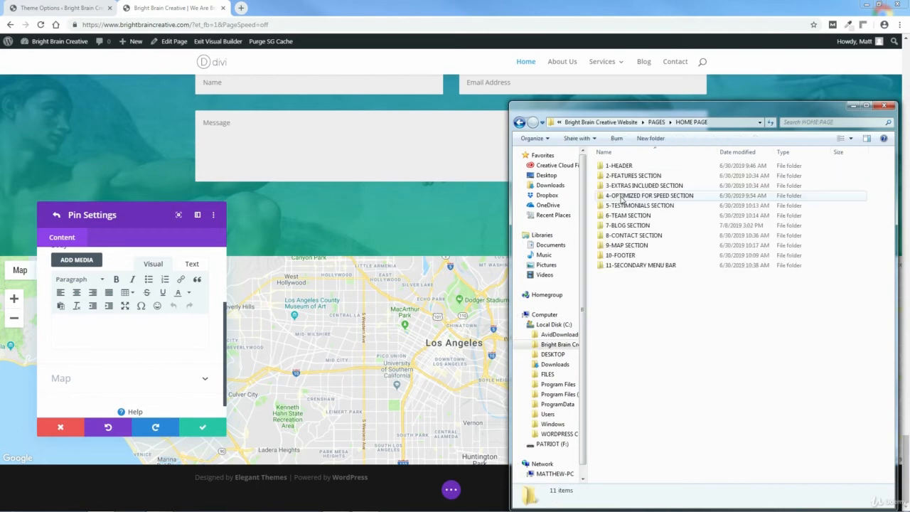
double_click(625, 245)
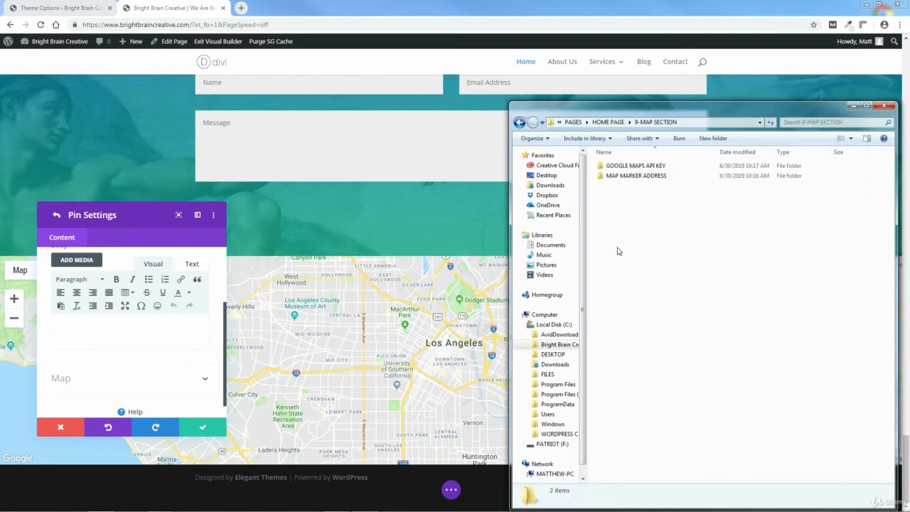
click(636, 179)
double_click(635, 176)
double_click(633, 165)
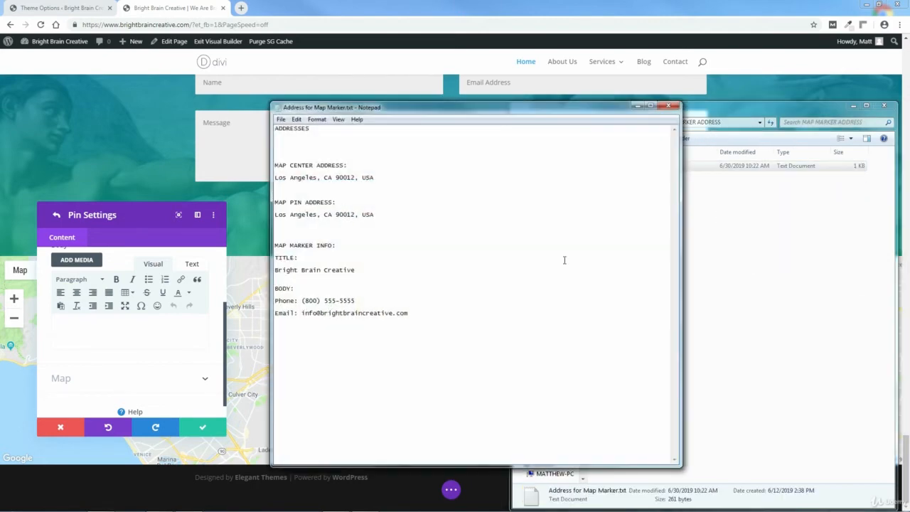
- Copy the phone and email lines from the text file, close Notepad and Explorer, and paste them into the pin's body text
drag(413, 317, 280, 301)
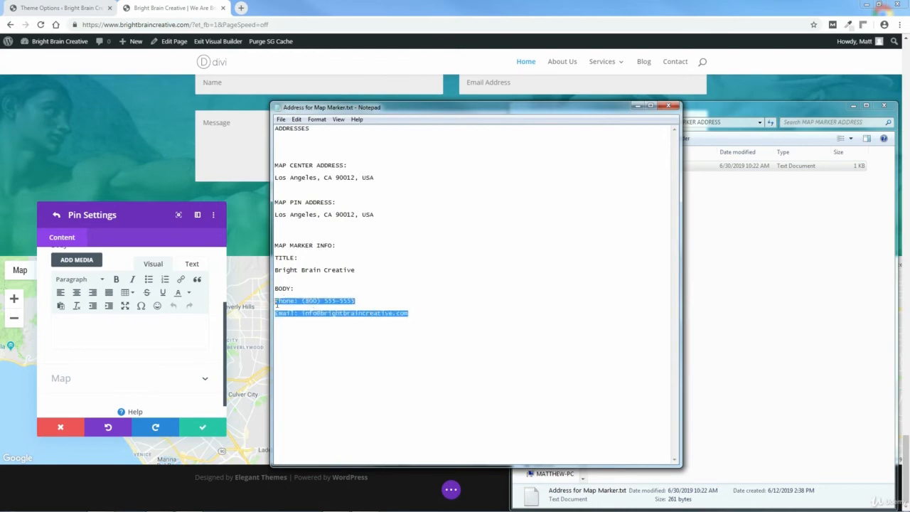
right_click(278, 305)
click(295, 333)
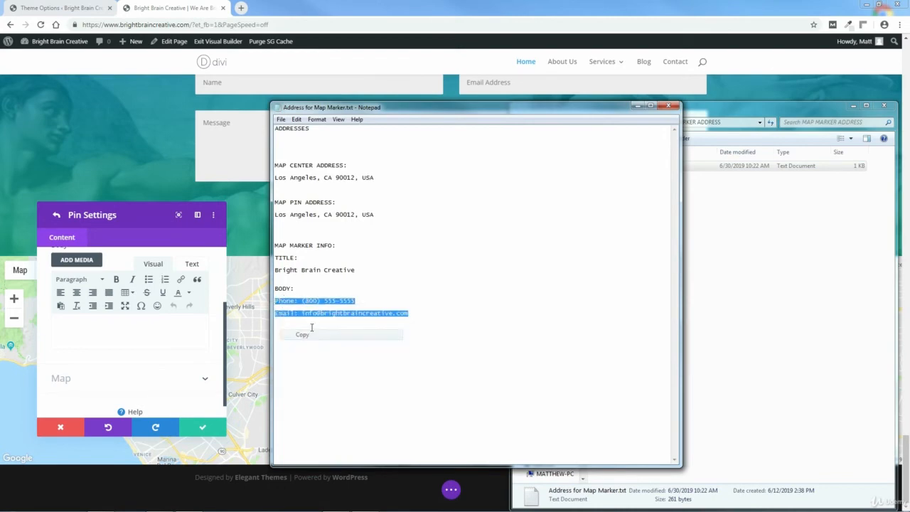
click(668, 106)
click(884, 105)
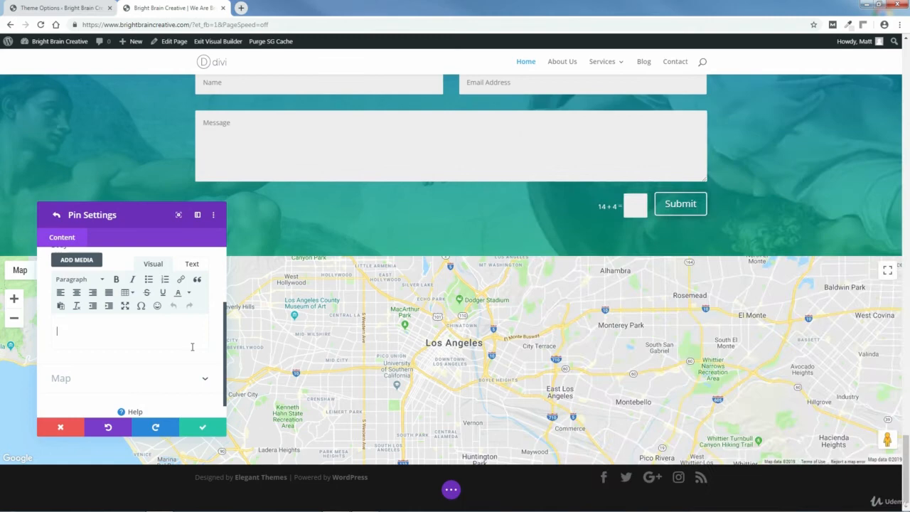
right_click(87, 332)
click(105, 388)
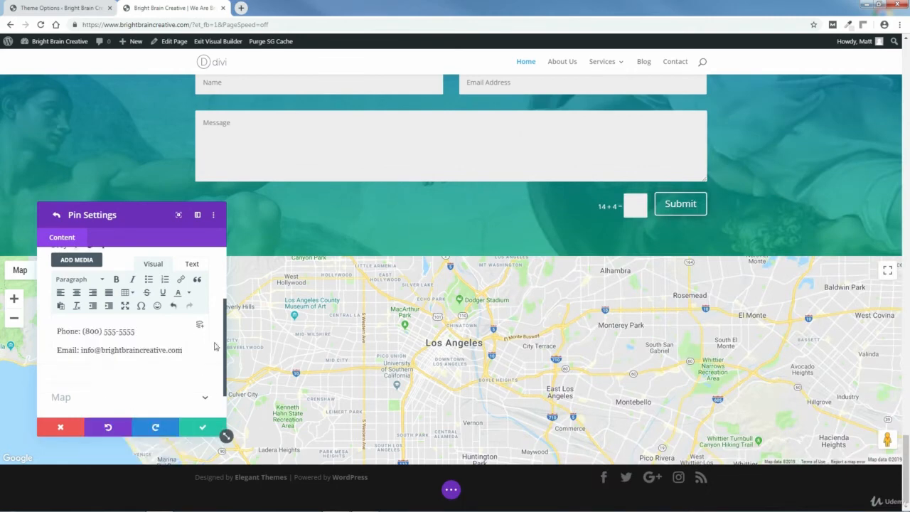
- Set the map pin address to Los Angeles, CA 90021, USA, find it on the map, and return to the Fullwidth Map settings
scroll(222, 350, up, 5)
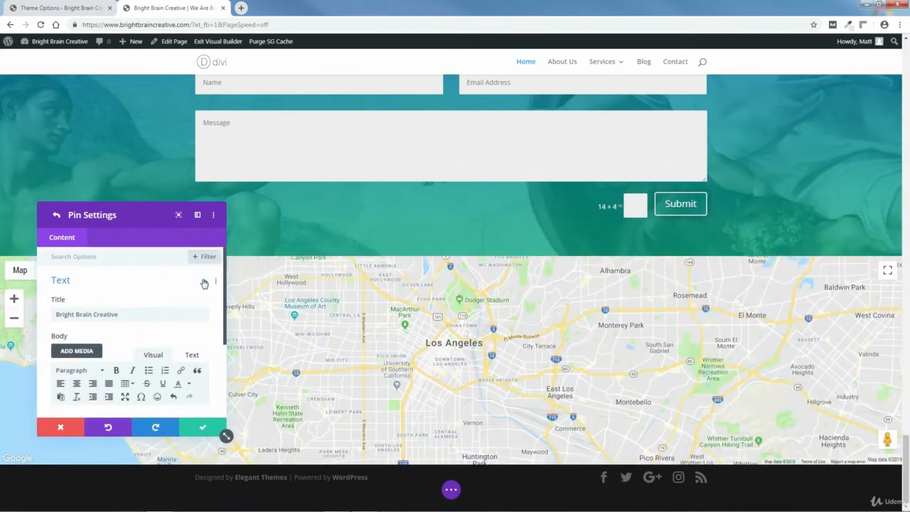
click(204, 284)
click(206, 311)
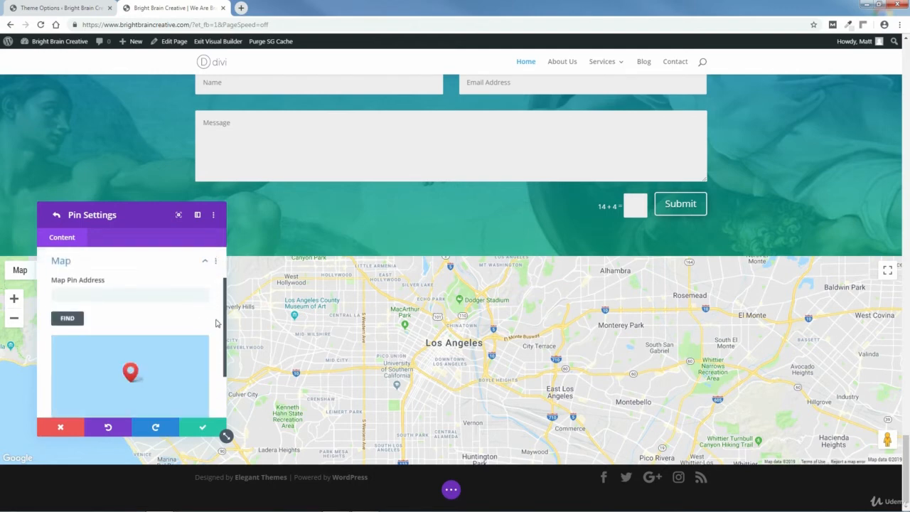
scroll(227, 323, down, 1)
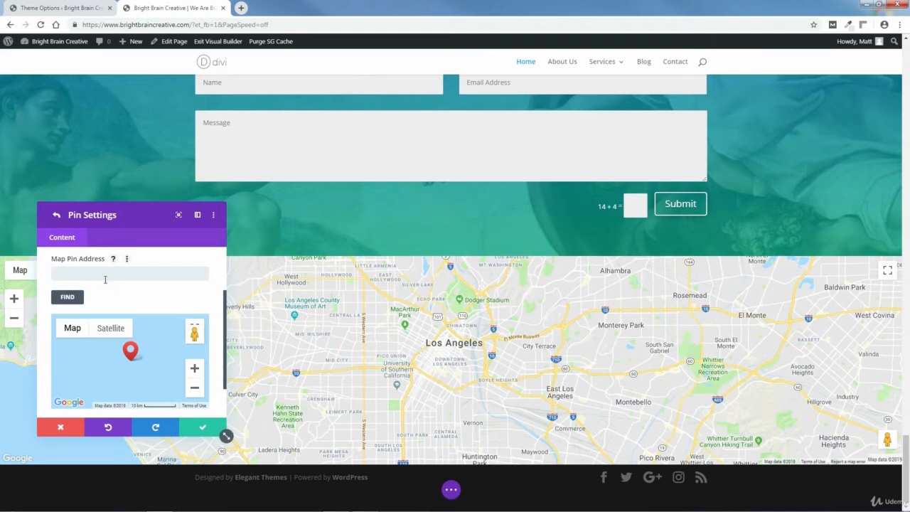
text(Los Angeles, CA 90021, USA)
click(68, 298)
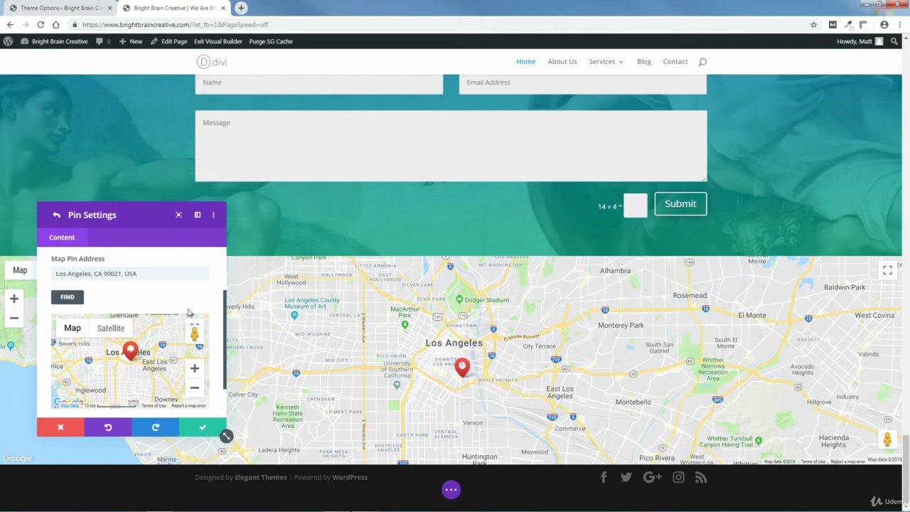
click(57, 217)
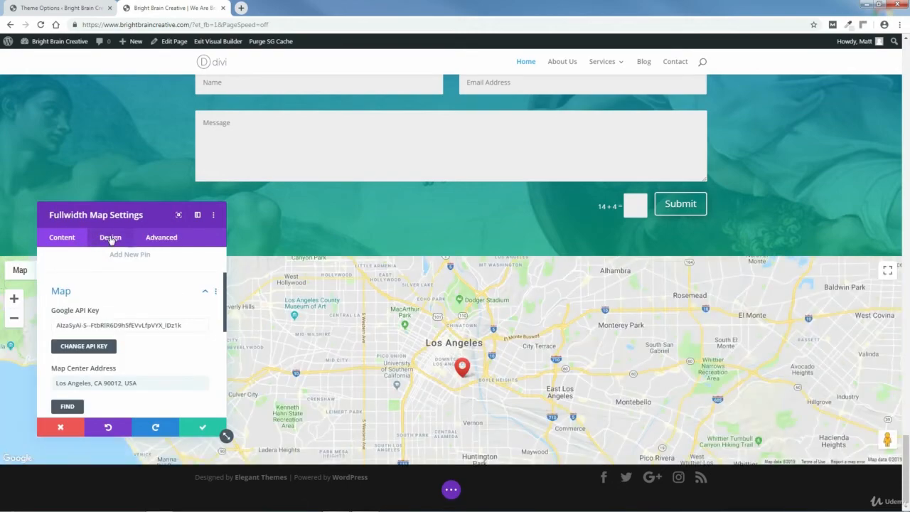
- Turn off Mouse Wheel Zoom and Draggable On Mobile in the Fullwidth Map's design controls
click(110, 239)
click(205, 285)
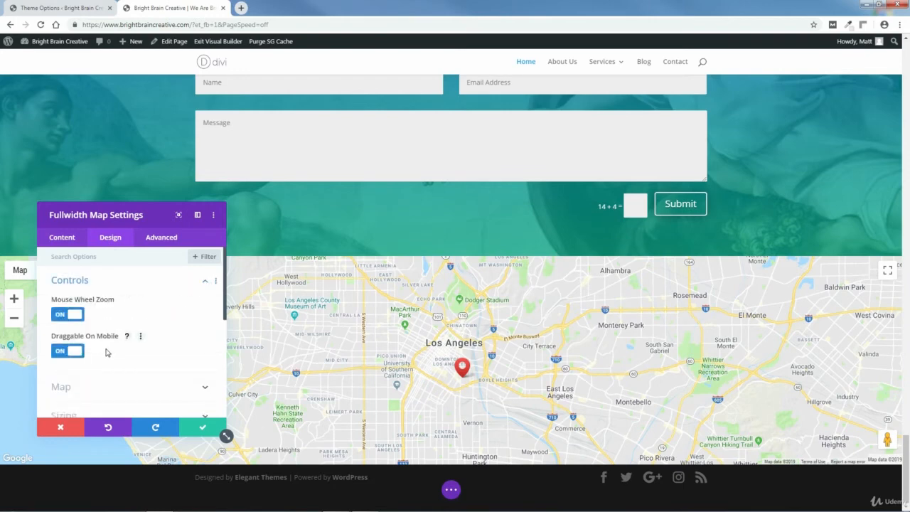
click(74, 314)
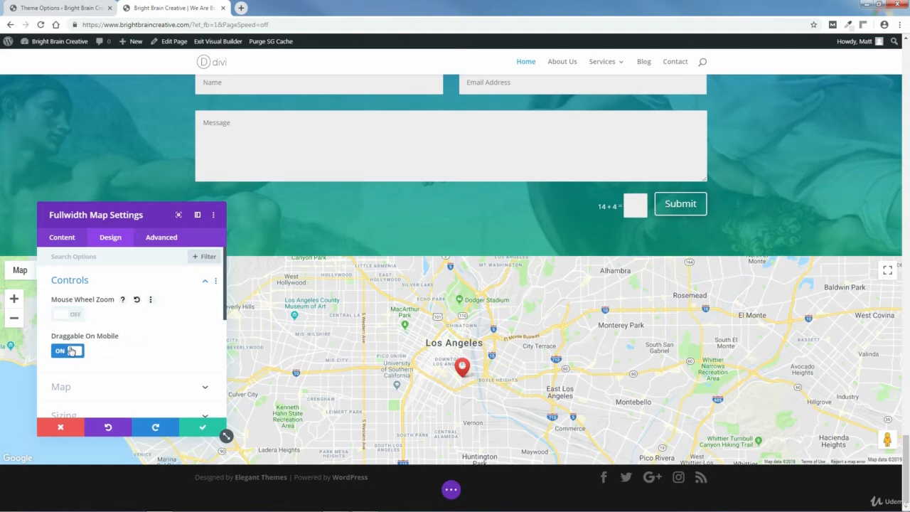
click(75, 352)
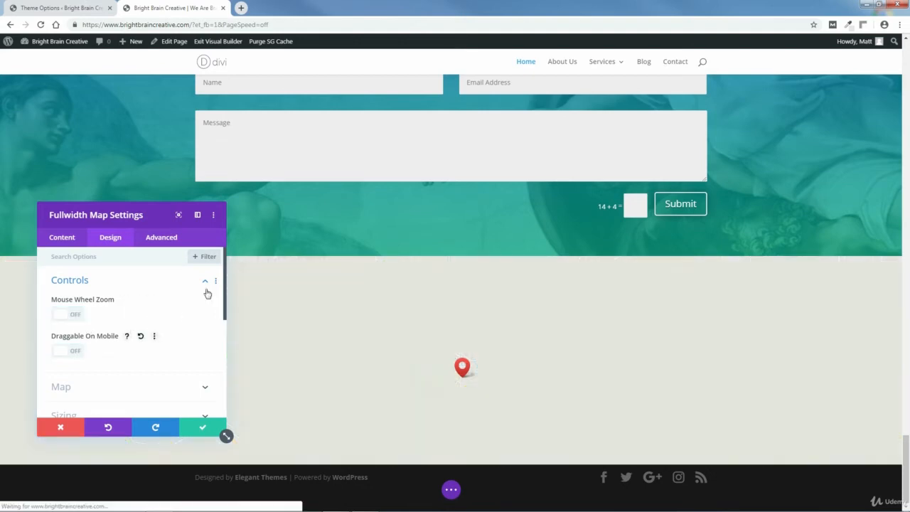
click(205, 283)
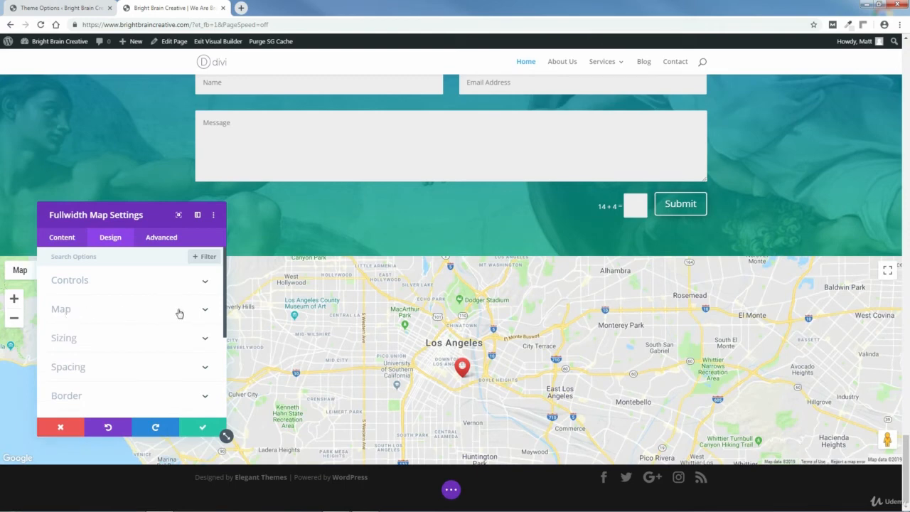
- Try the map's hue and saturation adjustments, lowering Map Saturation to 30%, and reset the saturation to its default
click(206, 311)
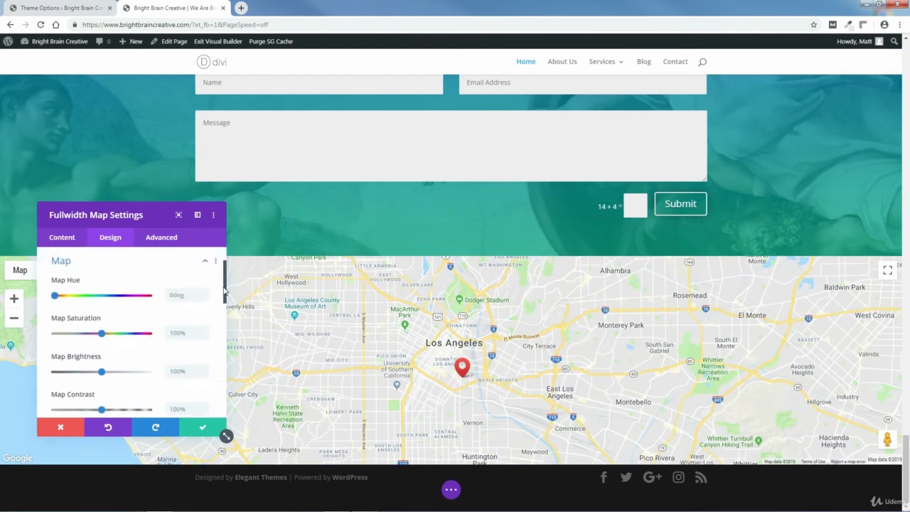
scroll(225, 289, down, 1)
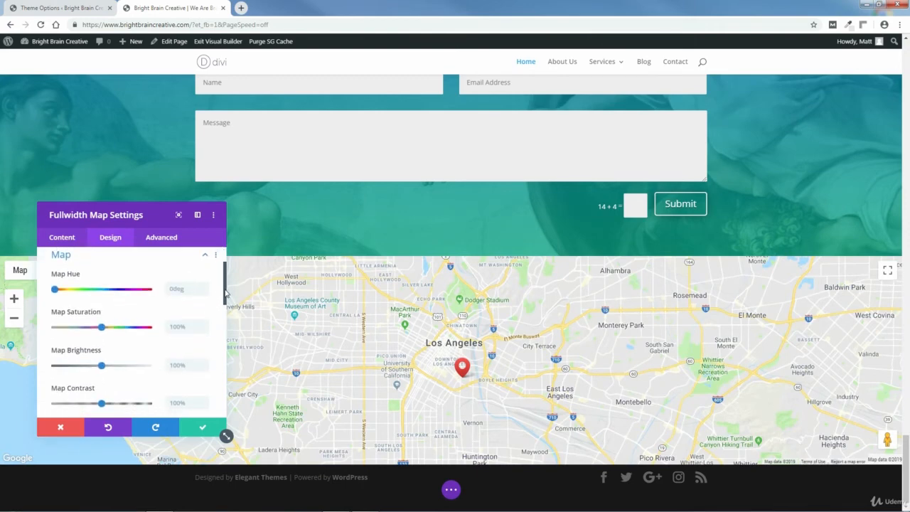
click(61, 283)
mouse_move(61, 284)
mouse_down()
mouse_move(140, 290)
mouse_move(48, 291)
mouse_up()
drag(96, 323, 68, 323)
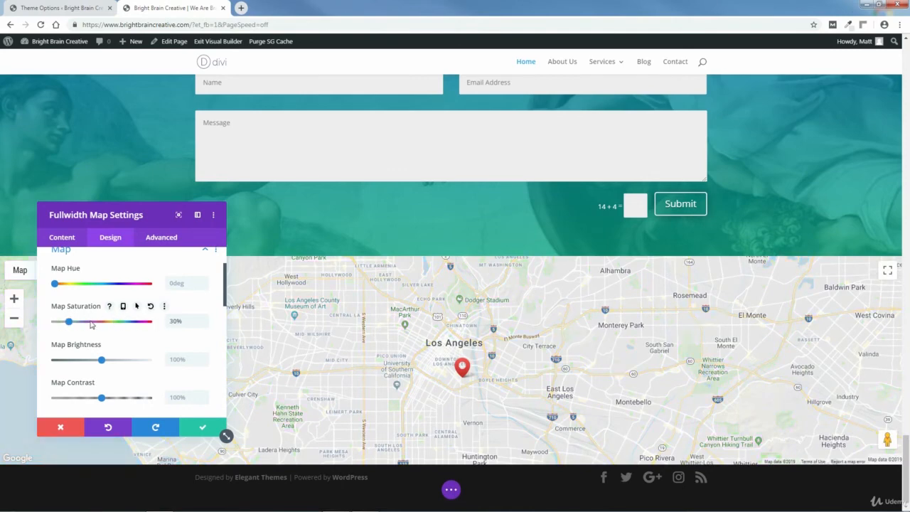
click(151, 305)
scroll(207, 310, up, 2)
click(207, 311)
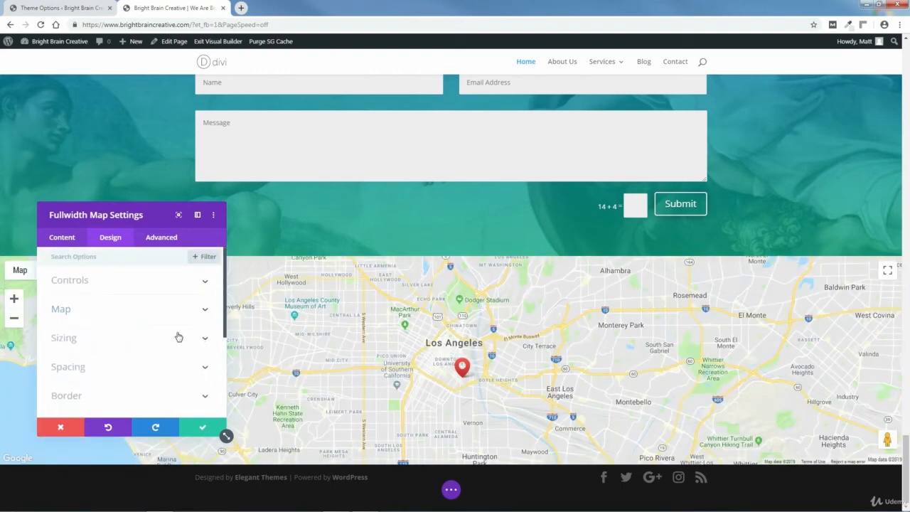
- Set the Fullwidth Map's Animation Style to Slide and save the module settings
drag(224, 311, 220, 400)
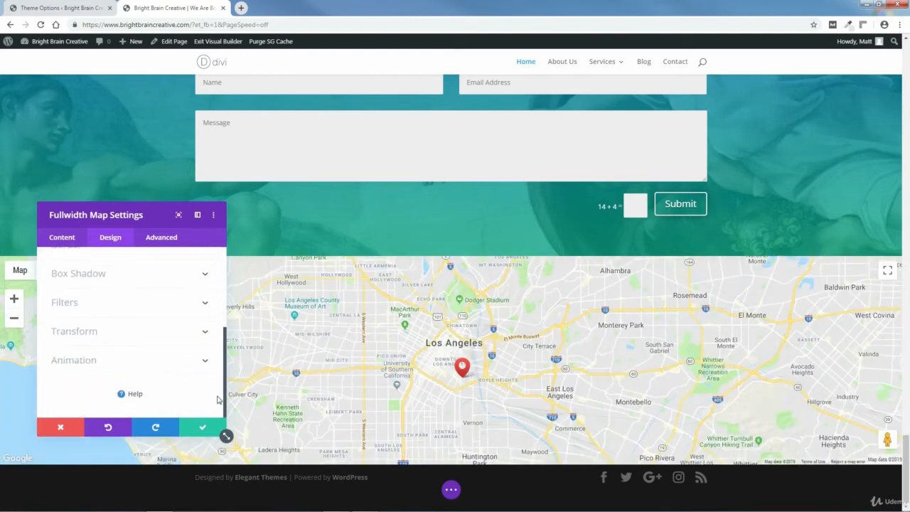
click(204, 360)
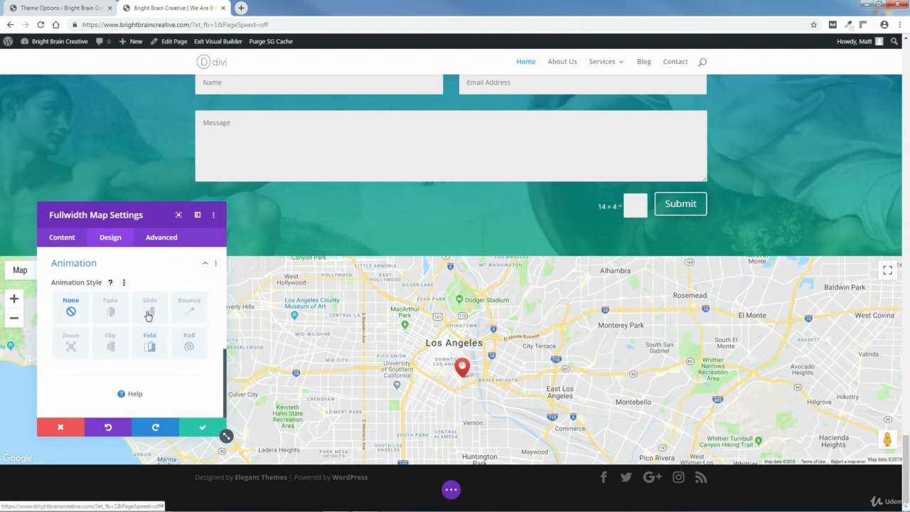
click(150, 314)
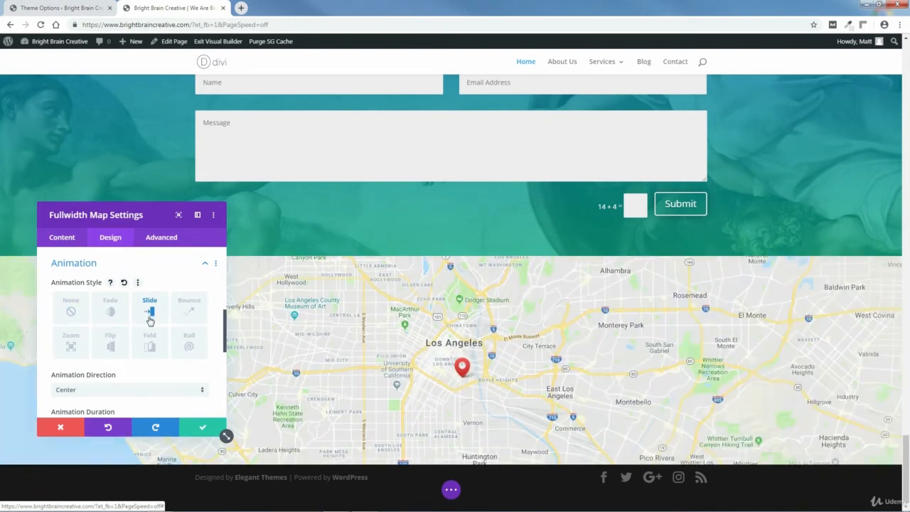
click(204, 430)
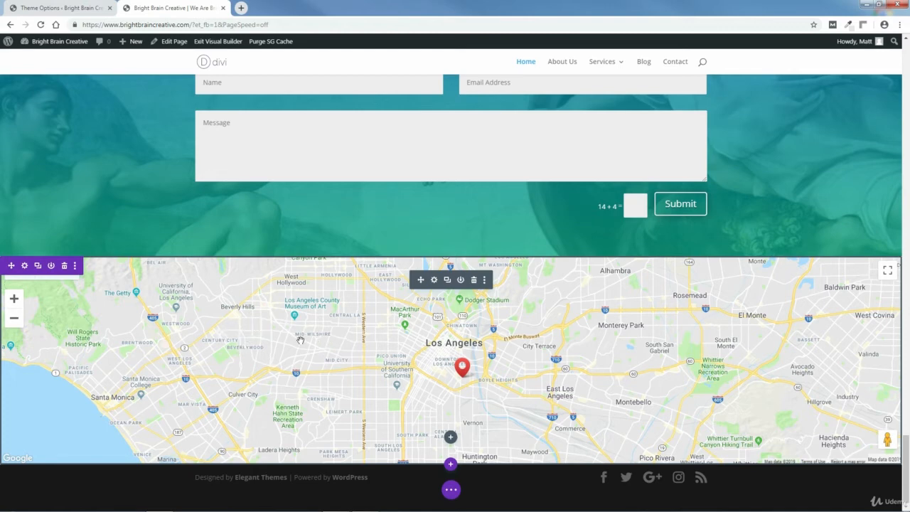
- Save the map section to the Divi Library as a global item named Los Angeles Map in a new category, Maps
click(52, 267)
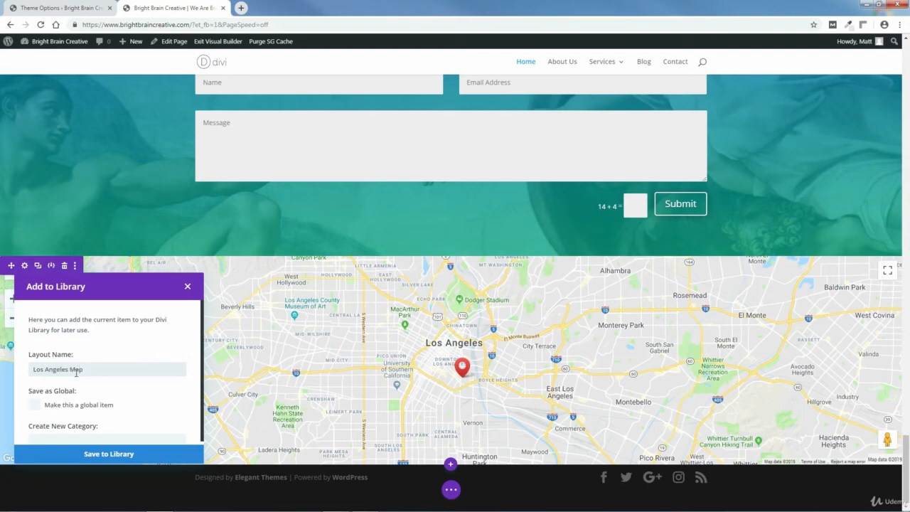
scroll(202, 351, down, 1)
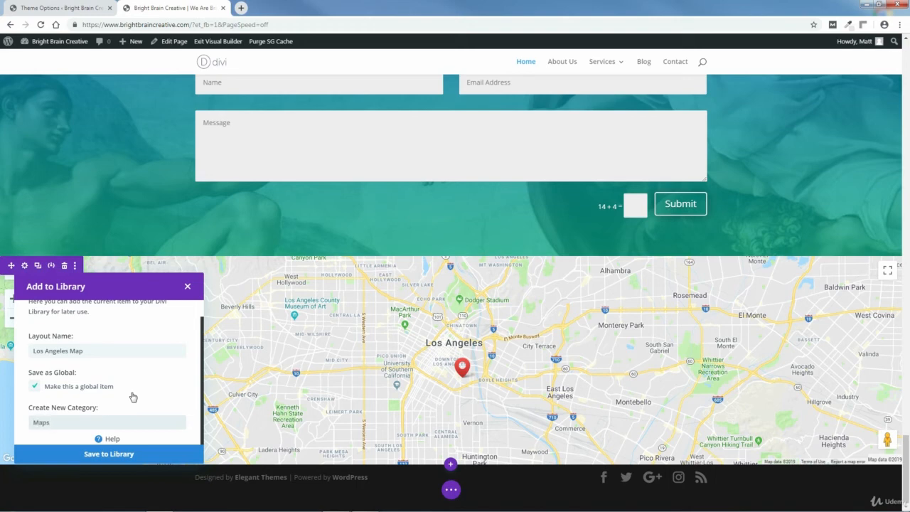
click(111, 454)
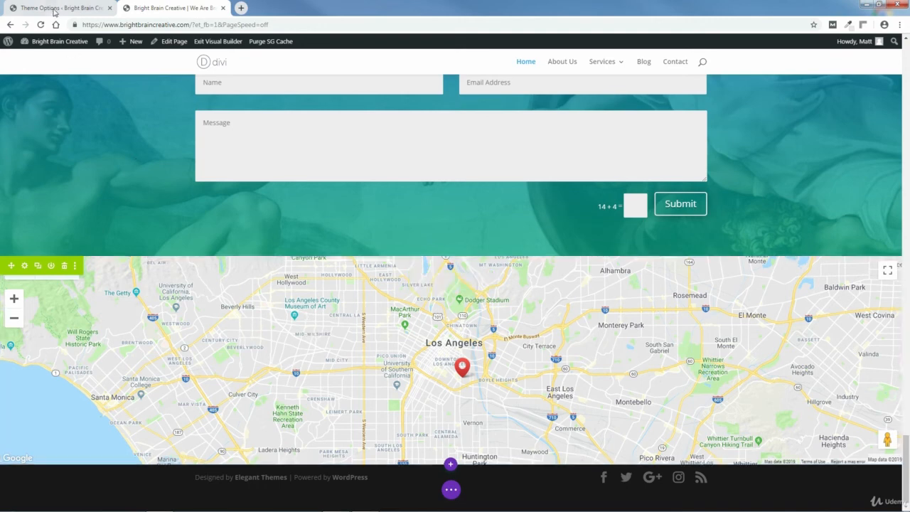
- In the WordPress dashboard, open the Los Angeles Map layout from the Divi Library and open its Fullwidth Map module settings
click(54, 8)
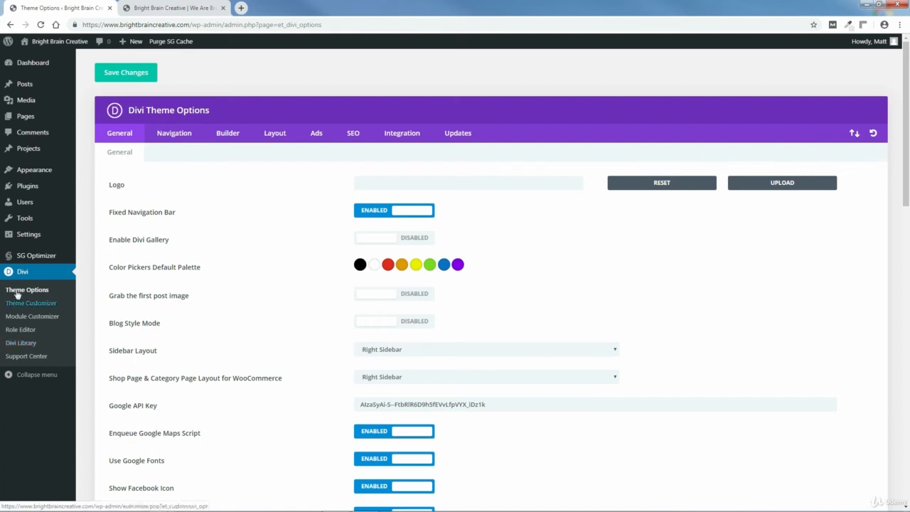
click(21, 345)
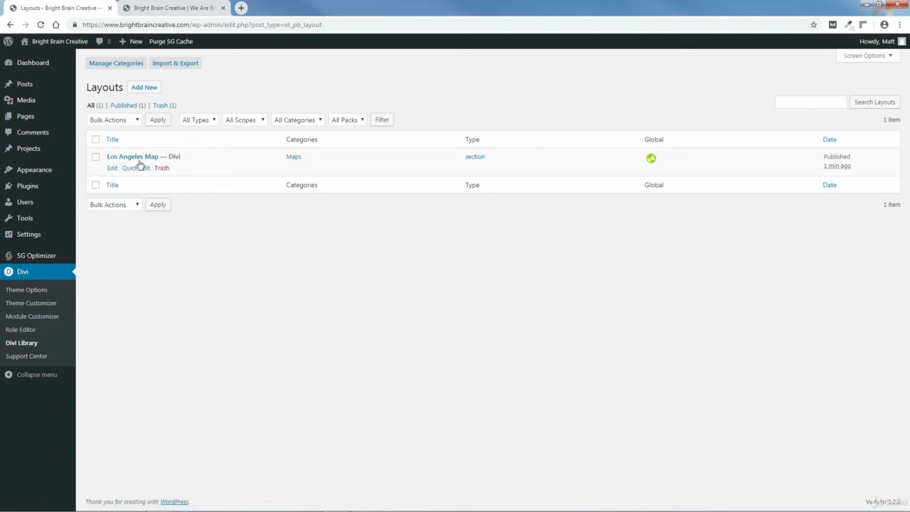
click(123, 158)
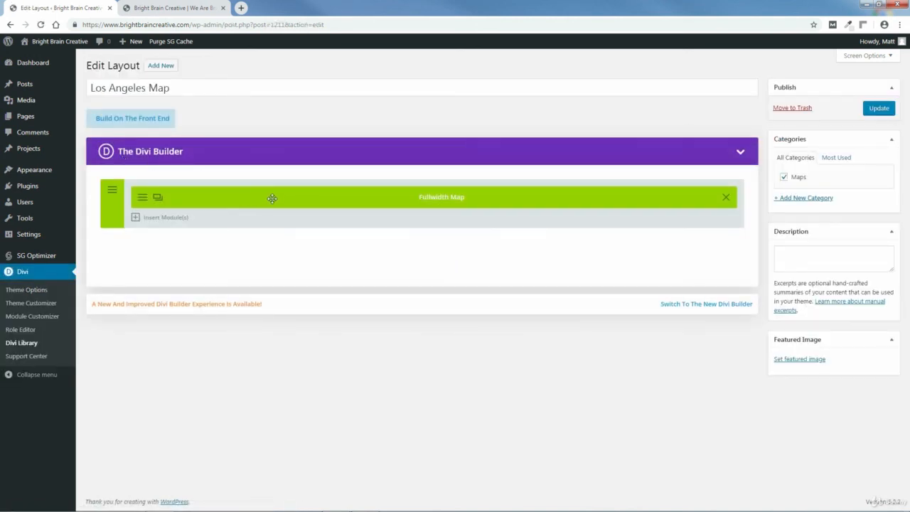
click(143, 200)
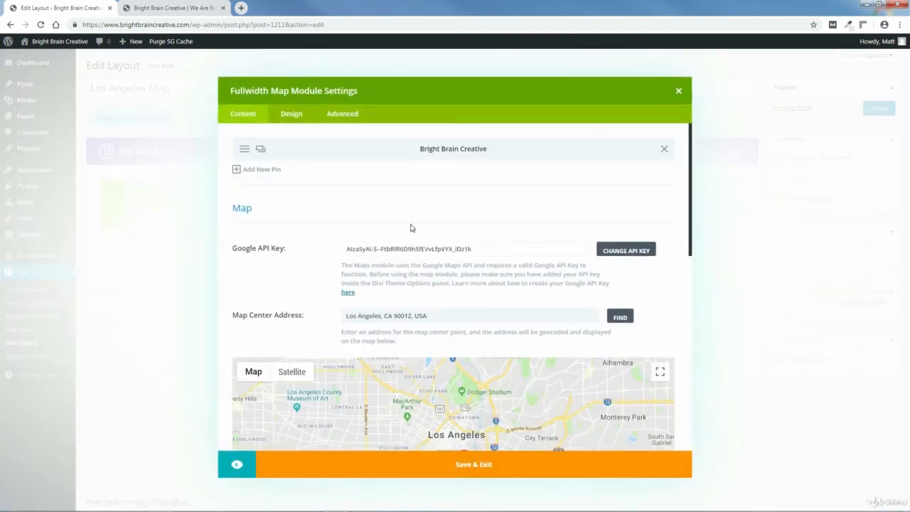
- Review the map content and the Bright Brain Creative pin settings, save them, and update the Los Angeles Map layout
drag(692, 195, 688, 226)
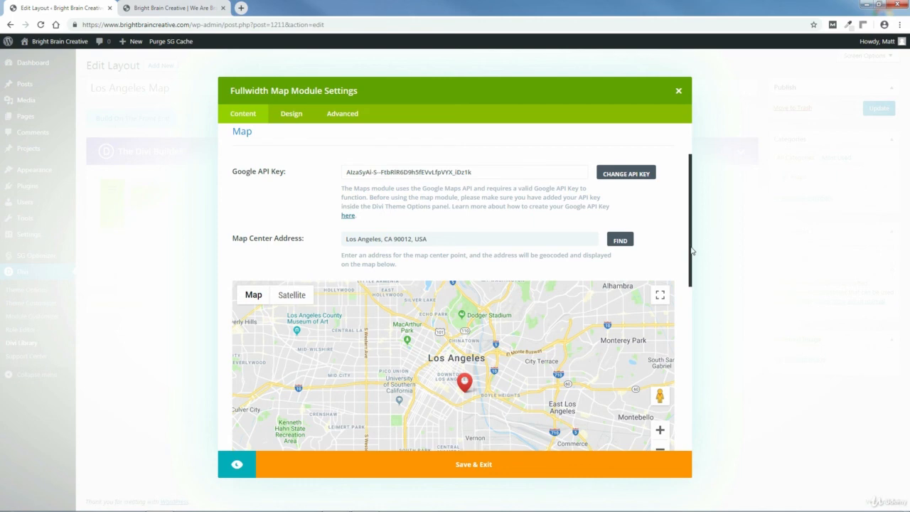
drag(692, 250, 693, 218)
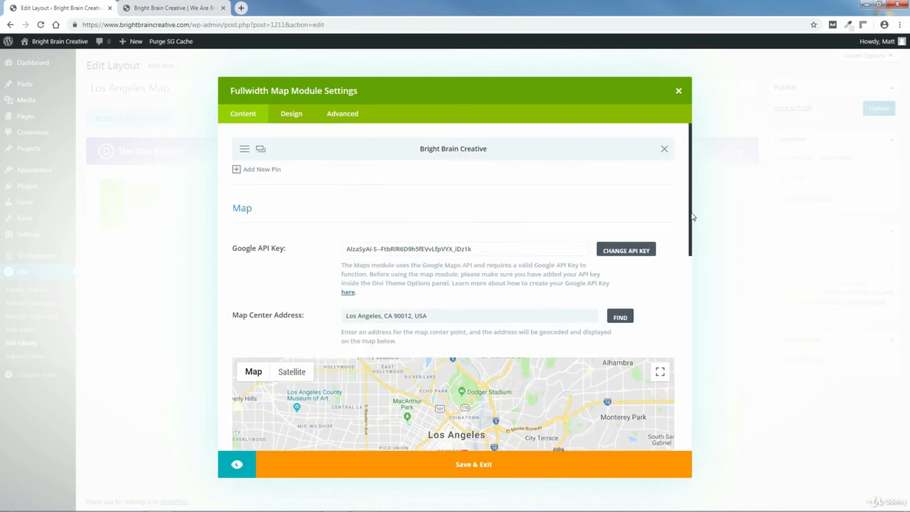
click(244, 151)
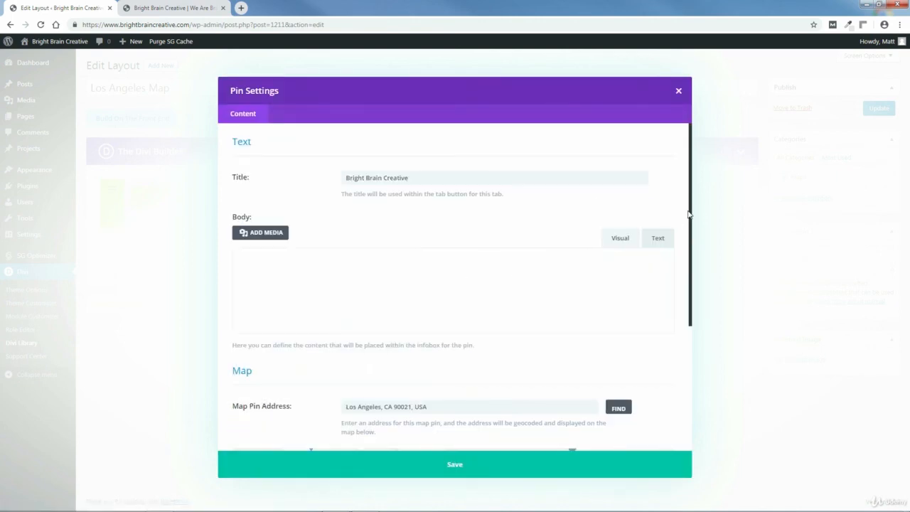
drag(691, 214, 692, 345)
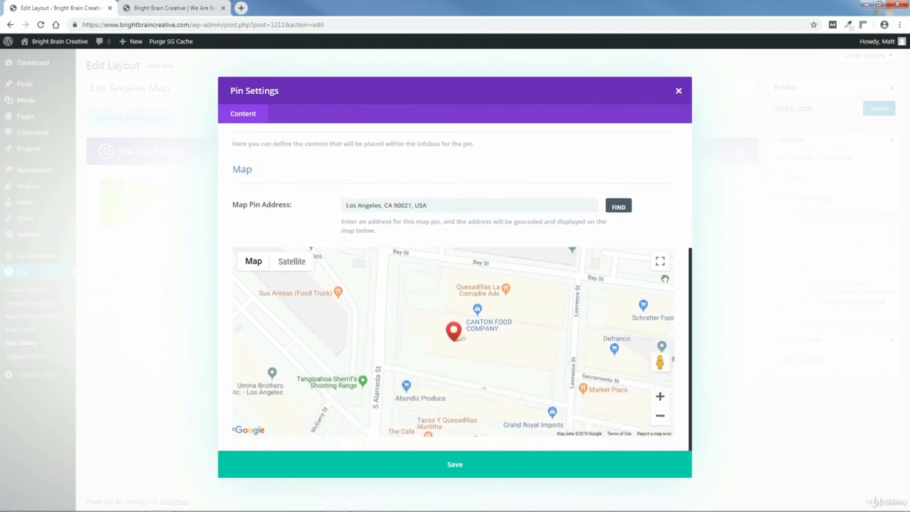
click(431, 467)
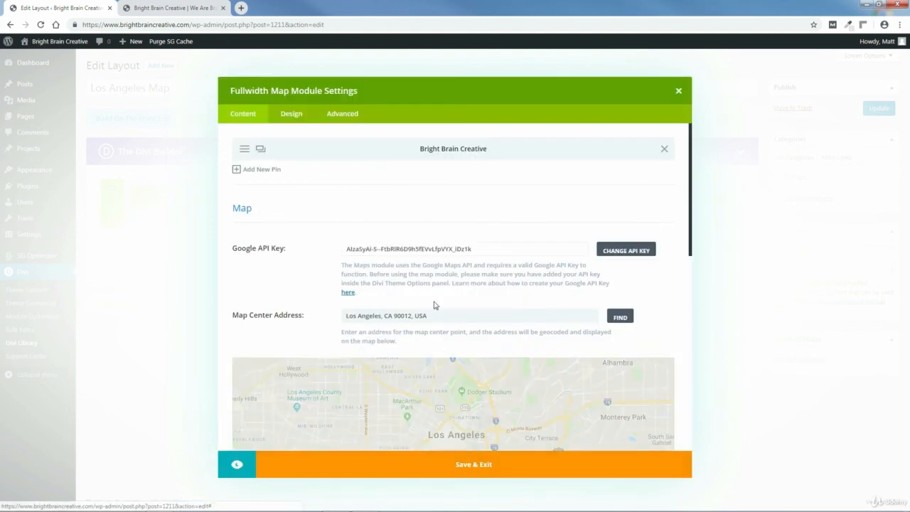
click(467, 467)
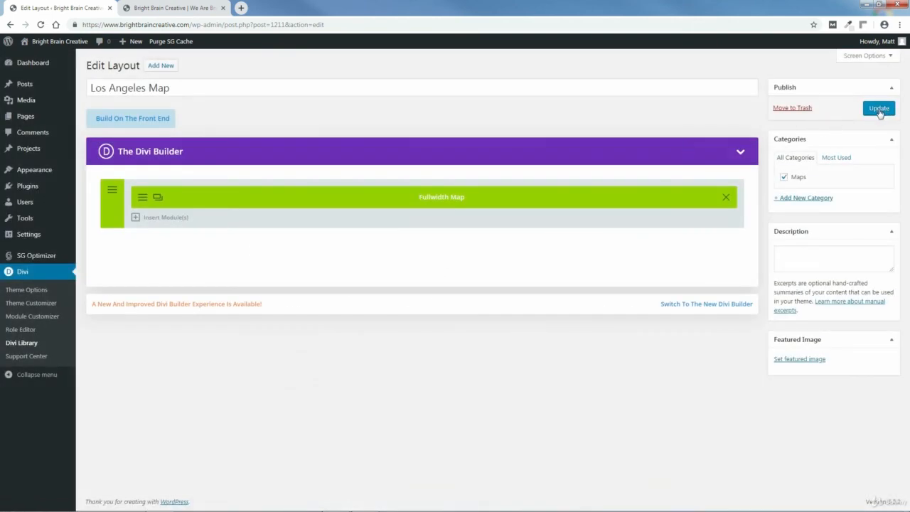
click(880, 111)
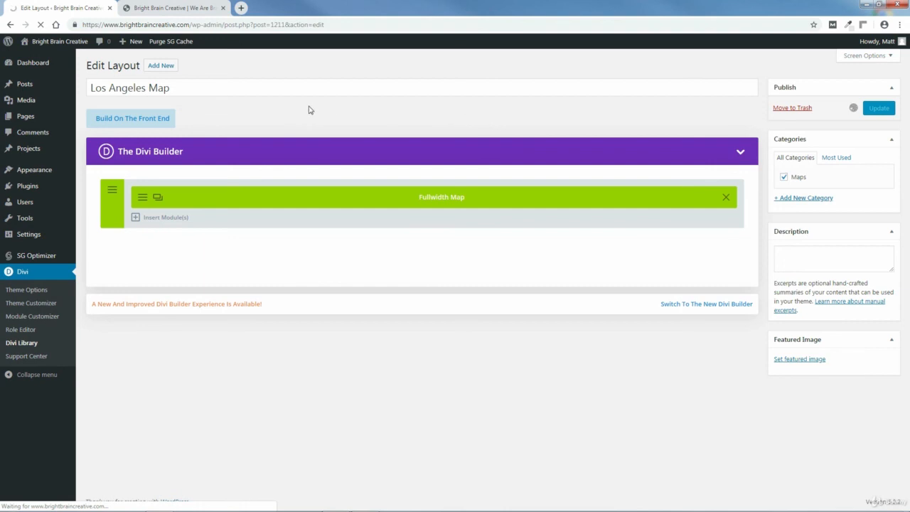
- Return to the home page in the Visual Builder and save the page
click(165, 7)
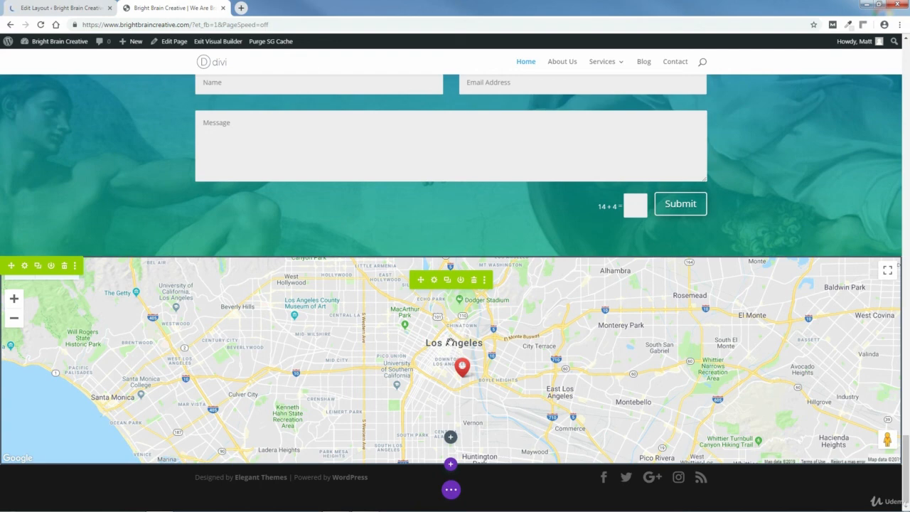
click(451, 489)
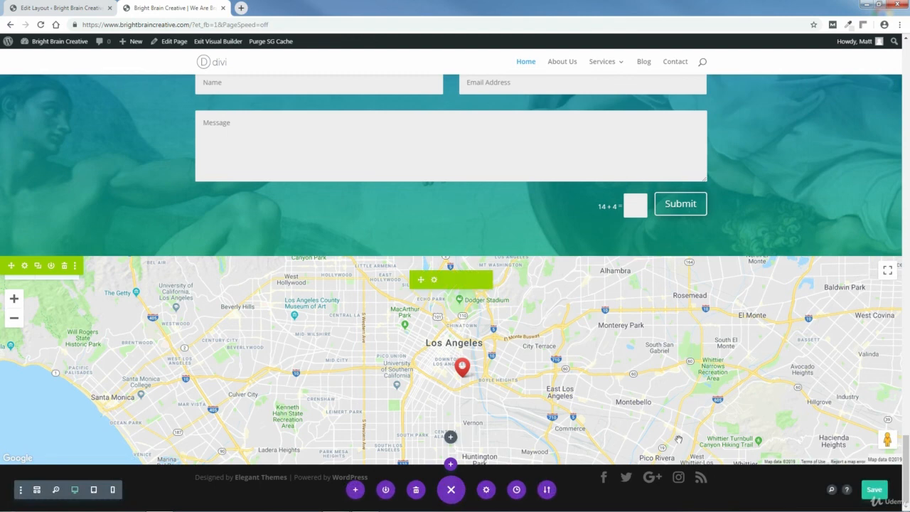
click(875, 489)
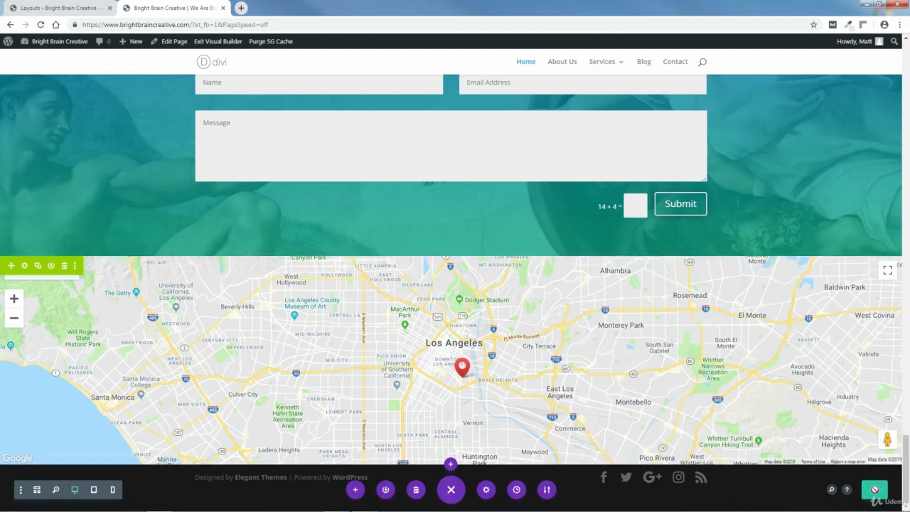